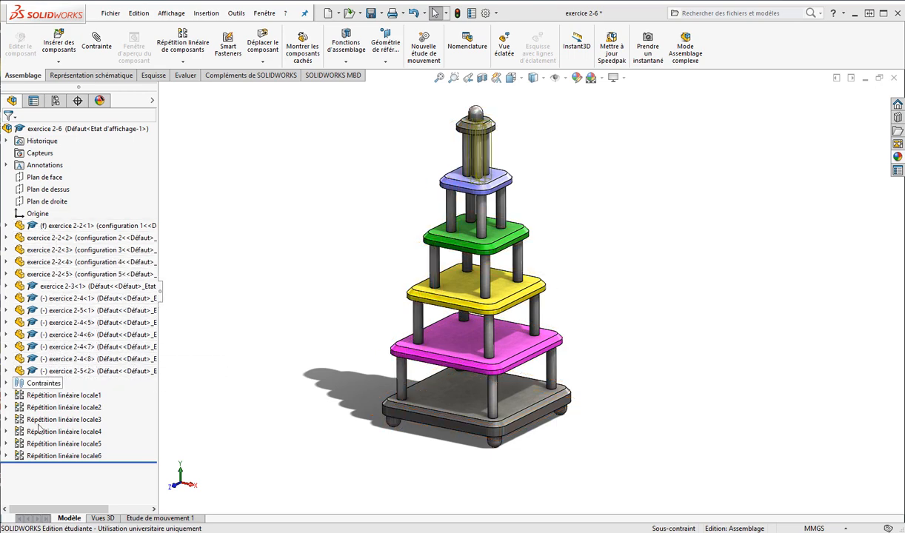
# Review the list of mates in the finished exercice 2-6 assembly
pyautogui.click(6, 383)
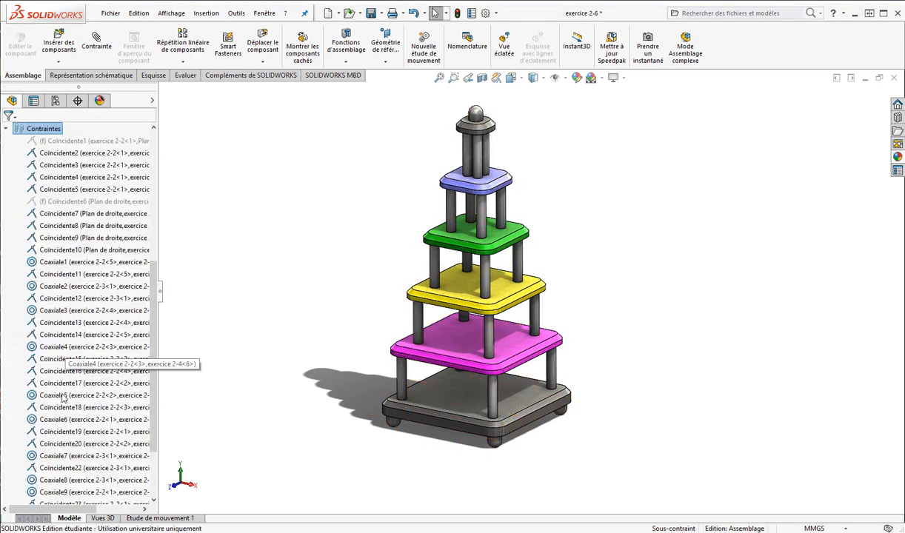
pyautogui.click(6, 129)
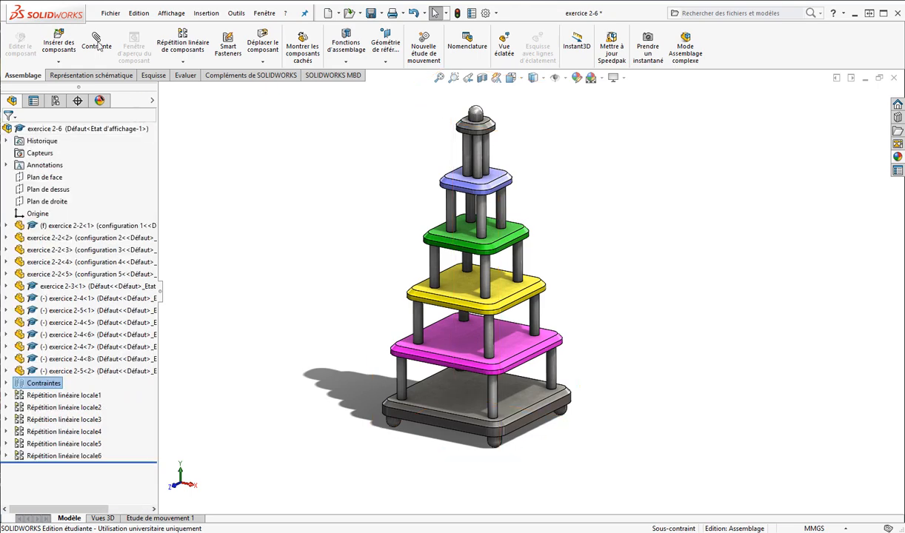
# Create a new assembly document and dismiss the initial component insertion without adding any component
pyautogui.click(110, 12)
pyautogui.click(122, 33)
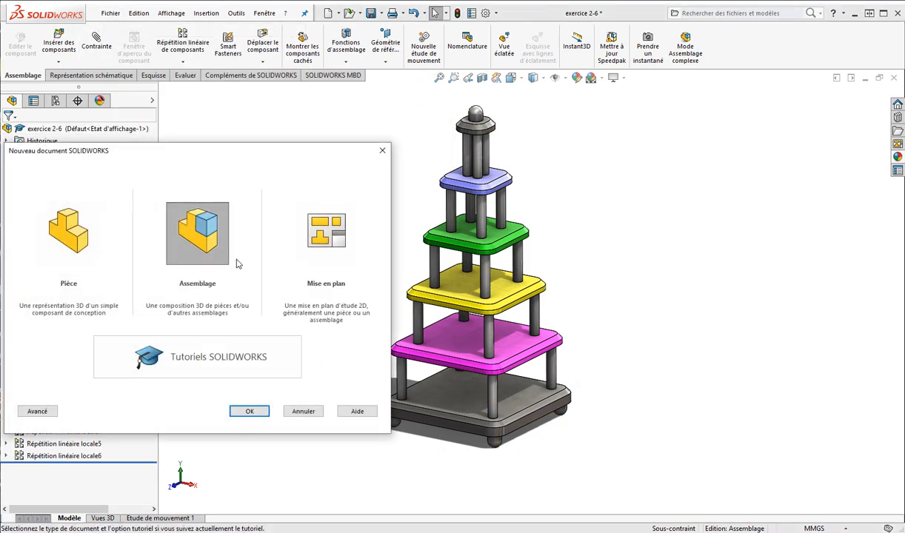
pyautogui.click(249, 411)
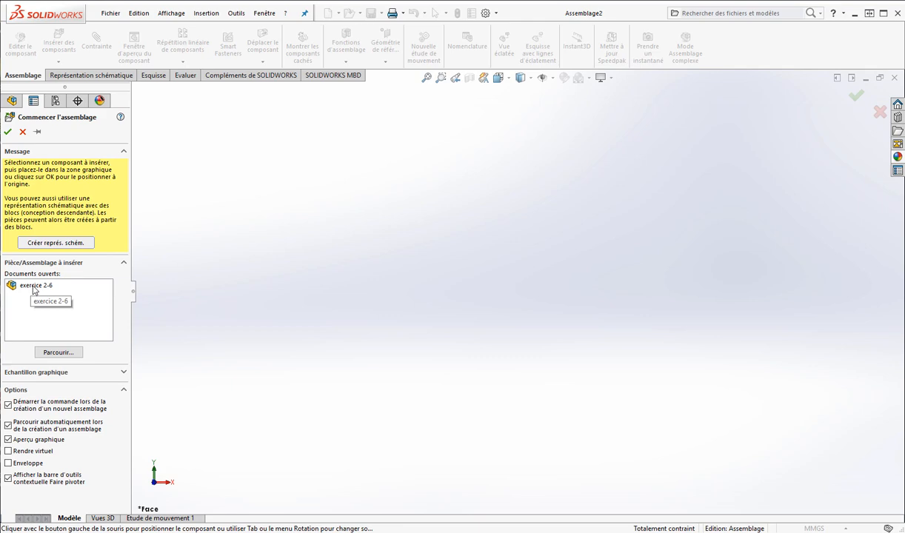
pyautogui.click(22, 131)
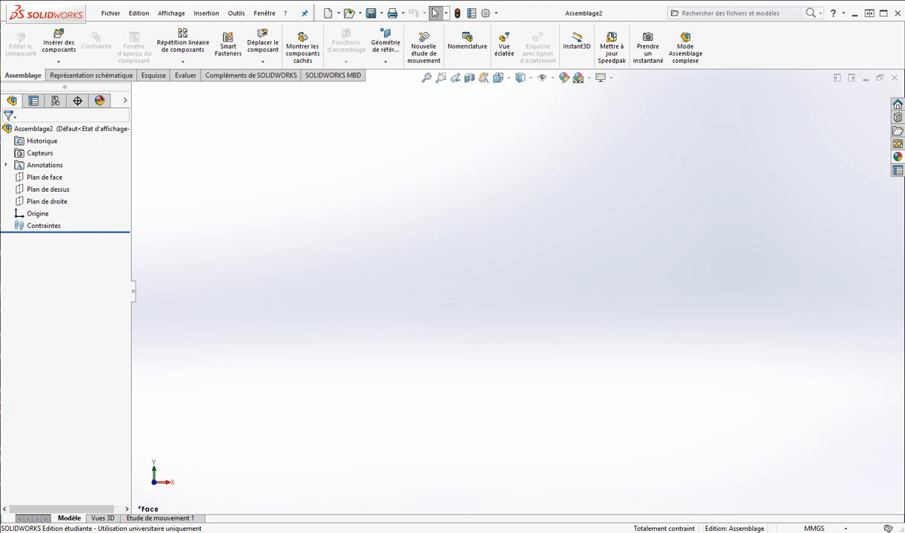
# Switch to the tutoriels folder in File Explorer and display its files as large icons
pyautogui.hotkey('alt', 'Tab')
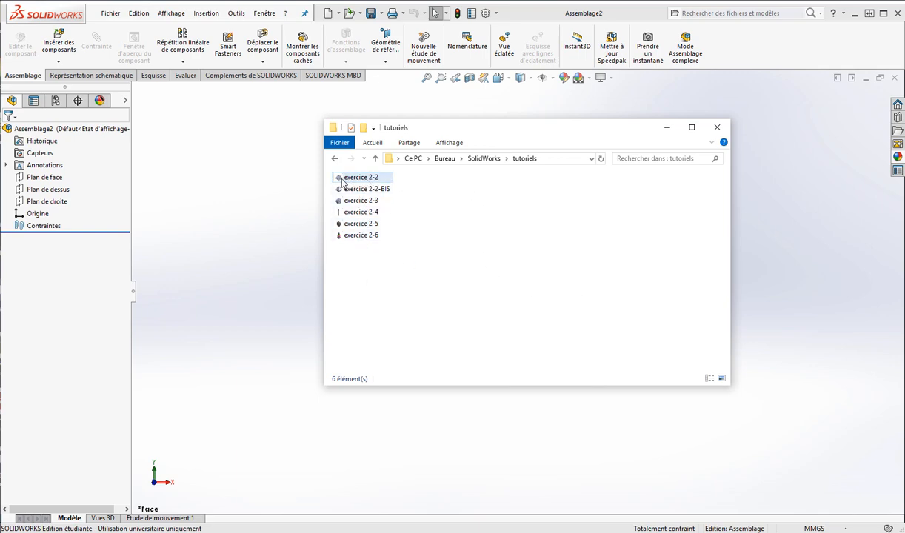
pyautogui.click(447, 144)
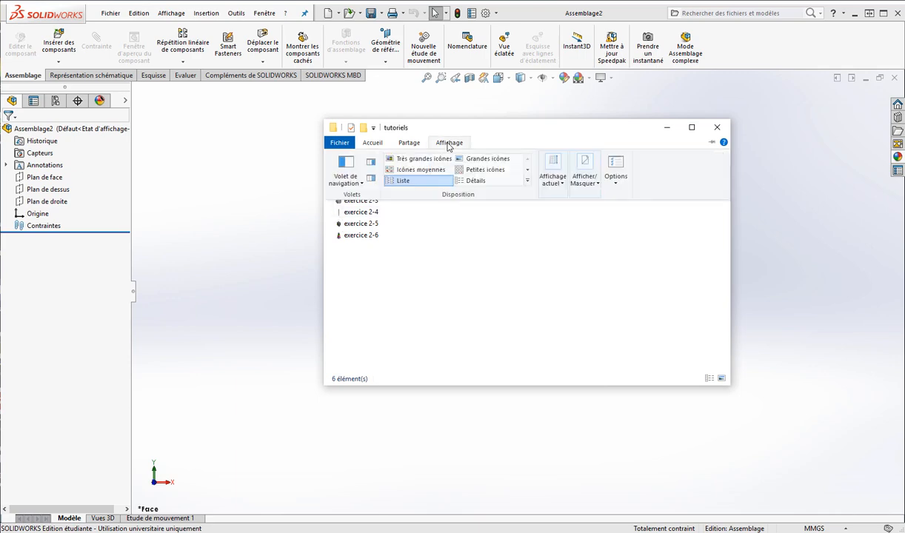
pyautogui.click(485, 158)
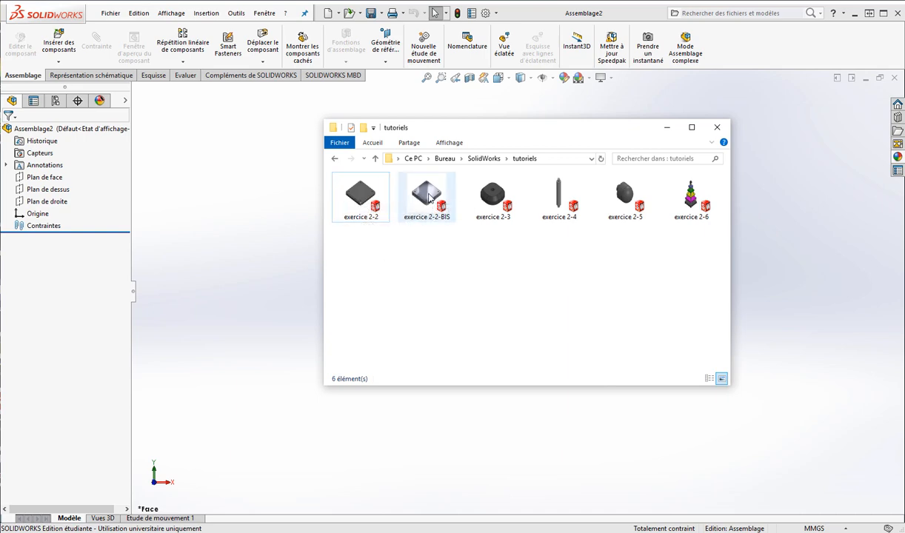
# Insert the exercice 2-2 part from the folder into the empty assembly, using configuration 1 with parameter A at 300
pyautogui.moveTo(360, 197); pyautogui.dragTo(283, 277)
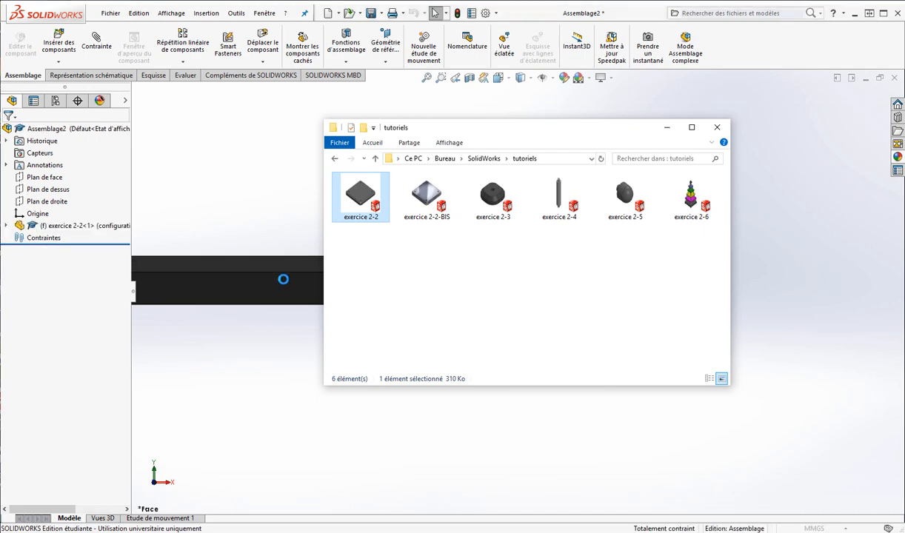
pyautogui.click(666, 128)
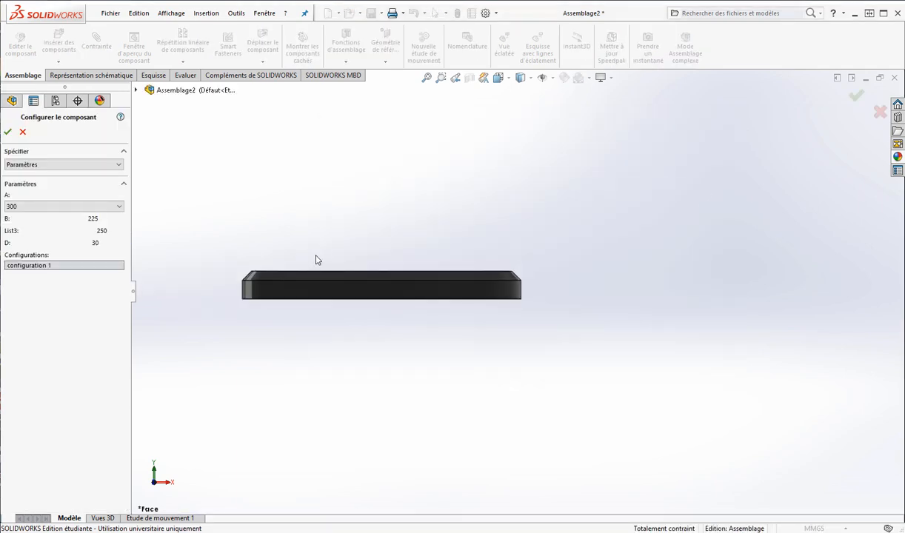
pyautogui.moveTo(317, 258); pyautogui.dragTo(434, 277, button='middle')
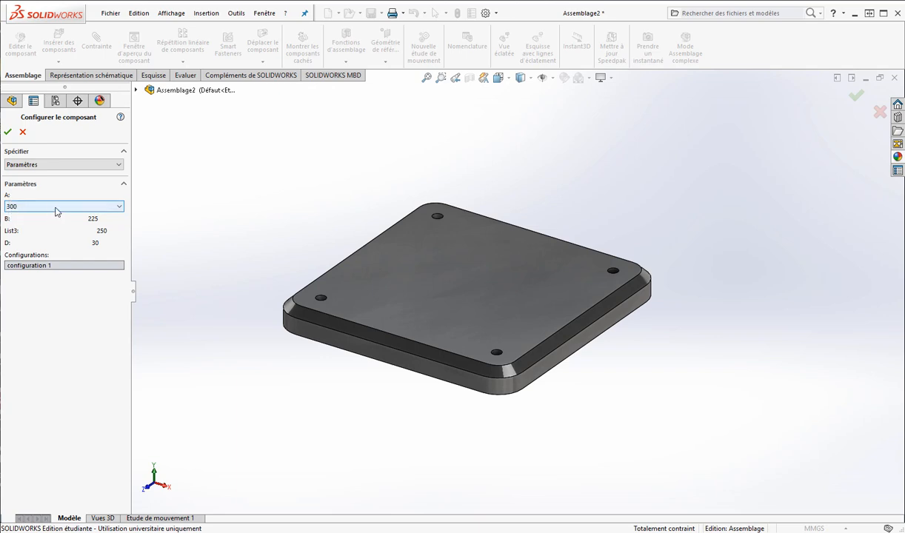
pyautogui.click(118, 206)
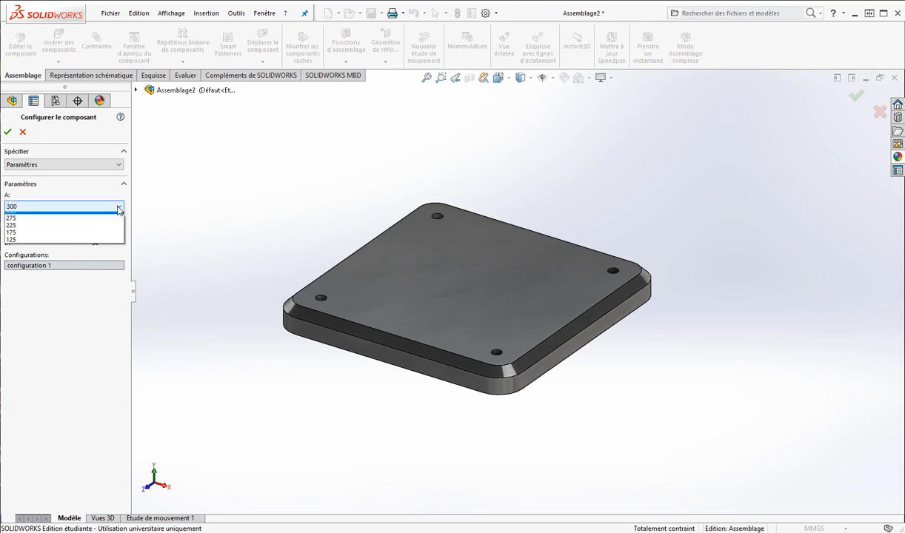
pyautogui.click(118, 206)
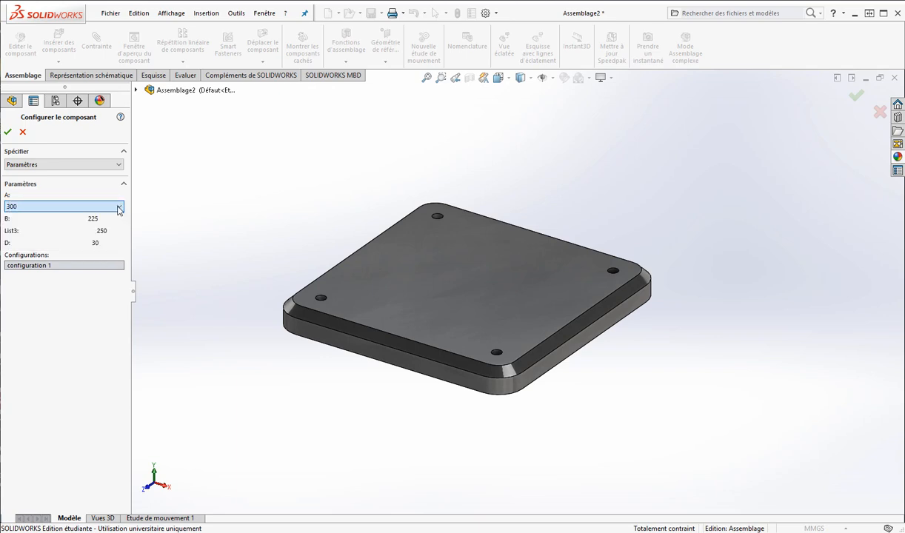
pyautogui.click(9, 130)
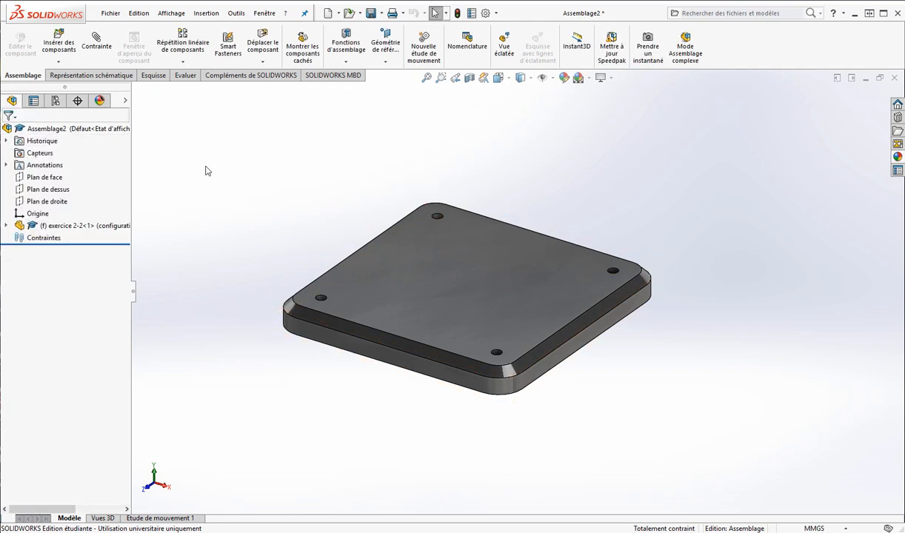
# Save the new assembly as exercice 2-6-bis in the tutoriels folder
pyautogui.scroll(2, 384, 231)
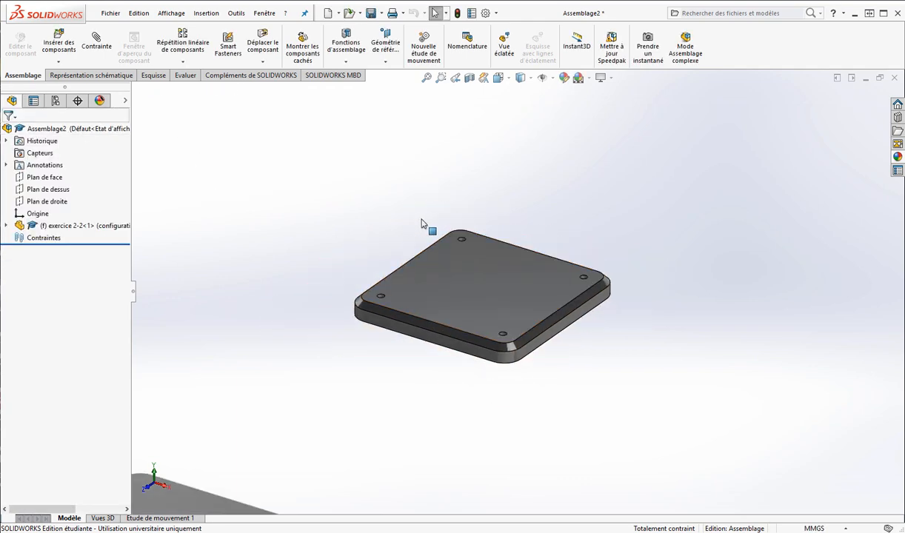
pyautogui.scroll(-1, 521, 189)
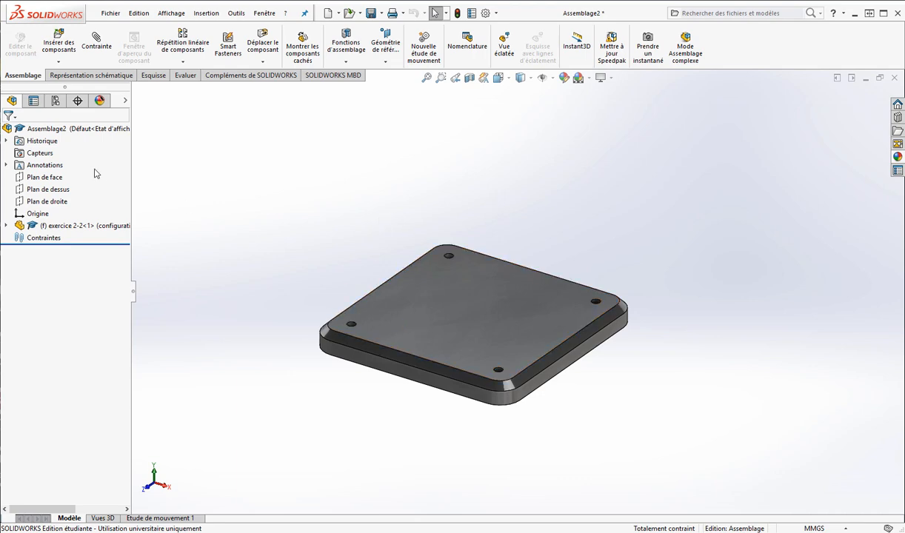
pyautogui.click(46, 130)
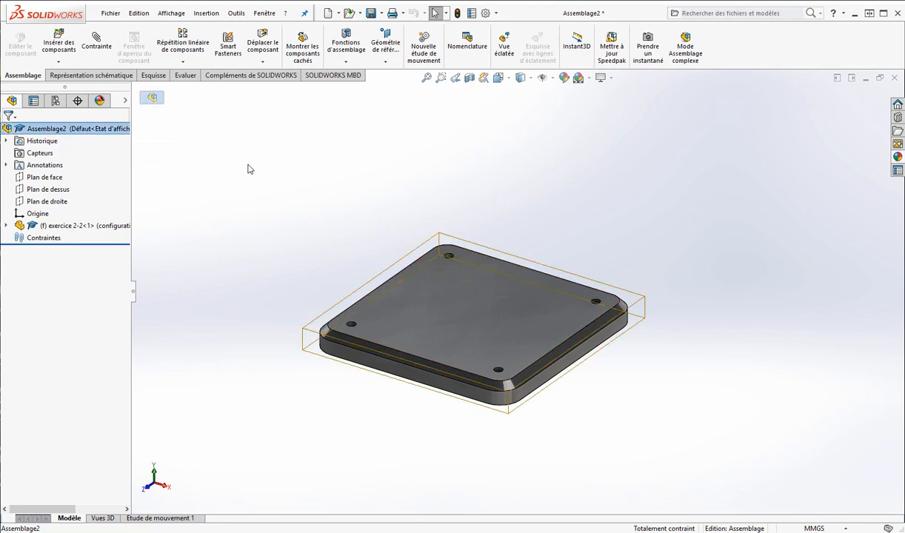
pyautogui.click(111, 13)
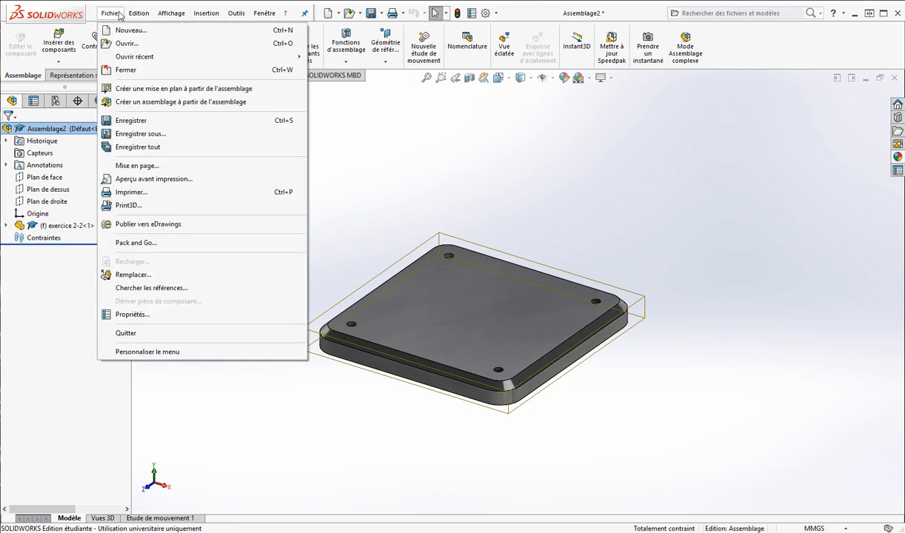
pyautogui.click(140, 134)
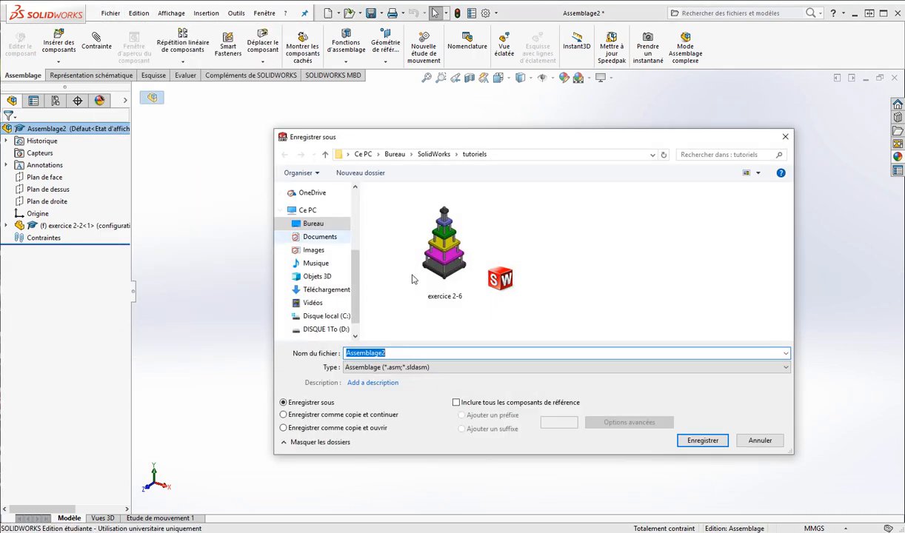
pyautogui.click(435, 291)
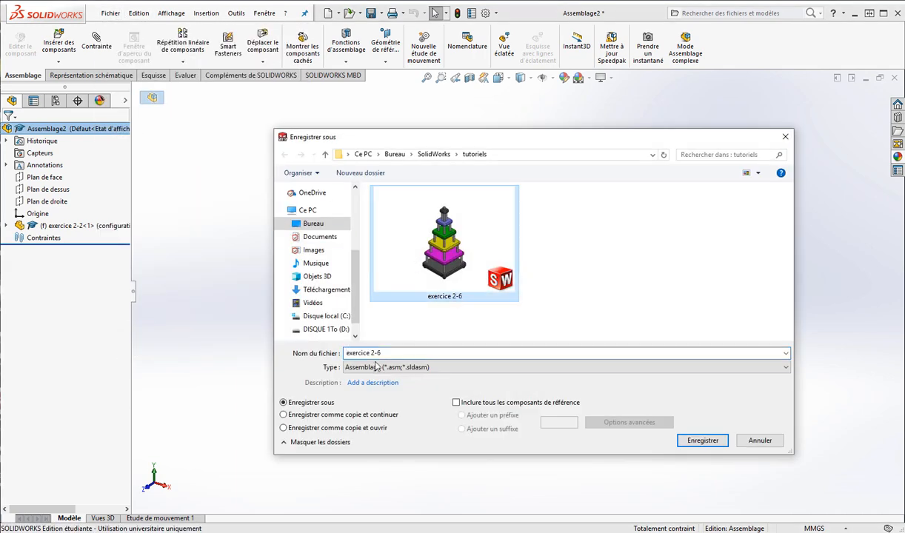
pyautogui.click(403, 354)
pyautogui.write('-bi')
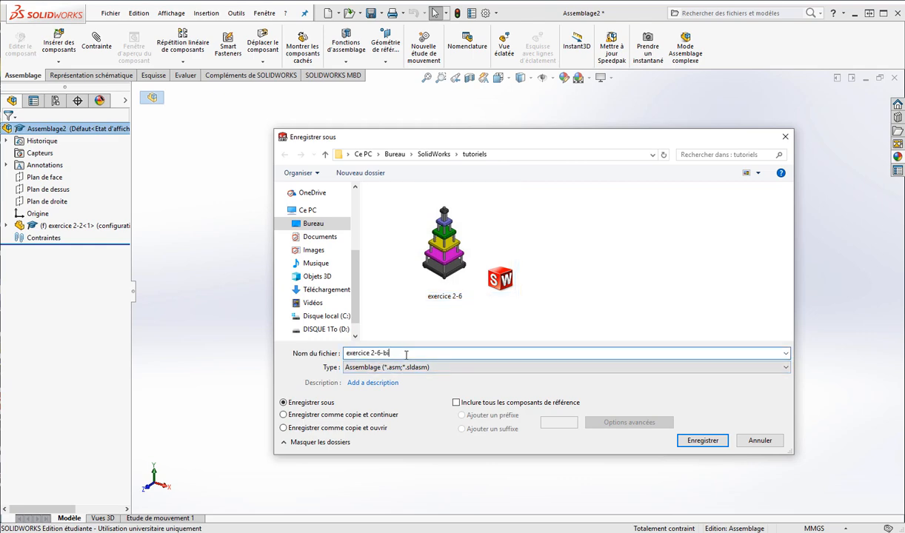
pyautogui.press('Return')
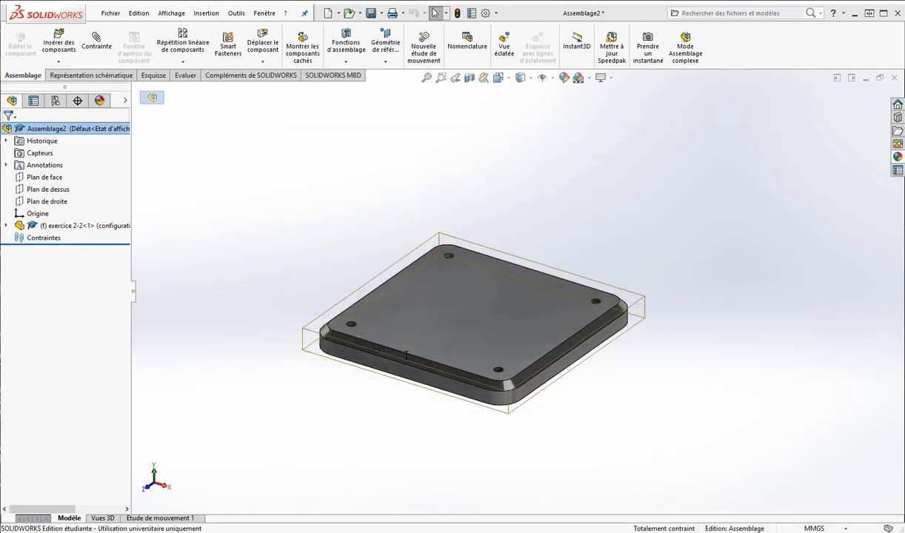
pyautogui.click(324, 234)
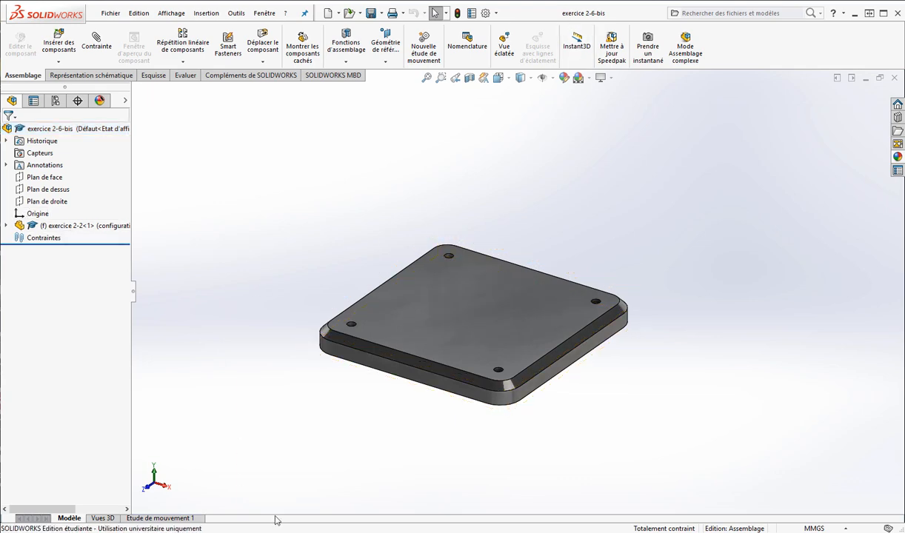
# Close the tutoriels folder window and add a second exercice 2-2 plate above the first, with parameter A at 300
pyautogui.hotkey('alt', 'Tab')
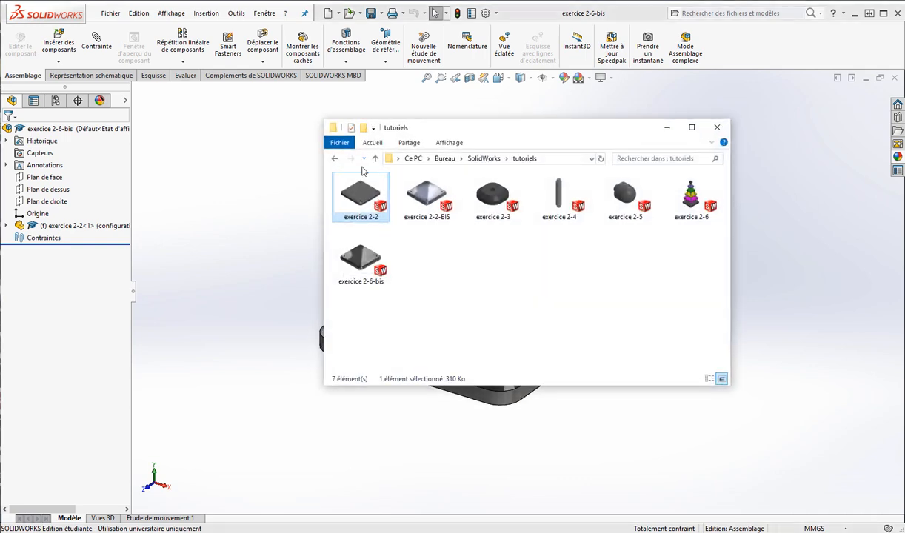
pyautogui.click(720, 129)
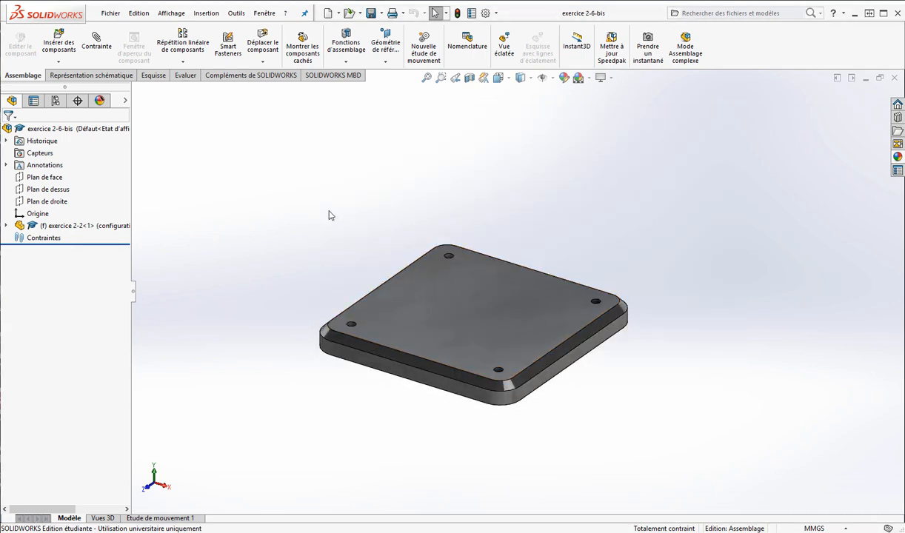
pyautogui.click(65, 227)
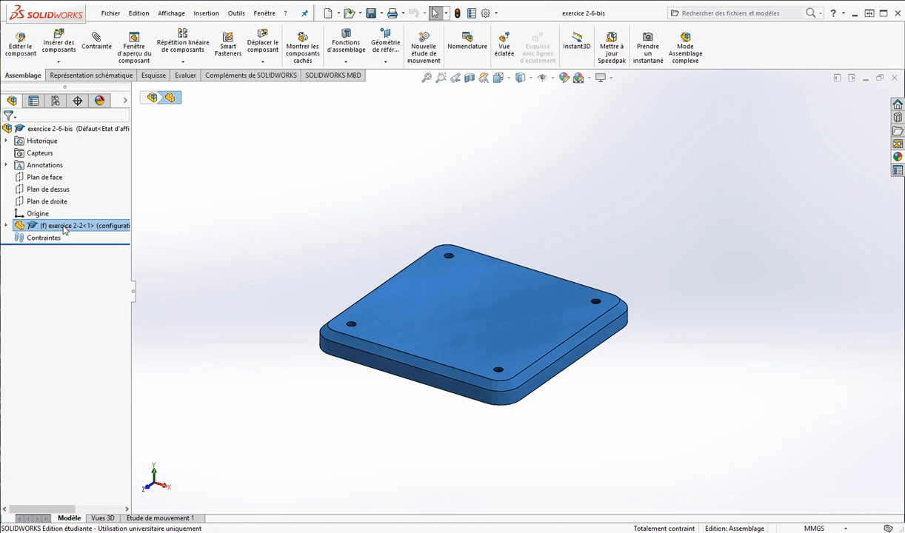
pyautogui.moveTo(64, 229); pyautogui.dragTo(454, 198)
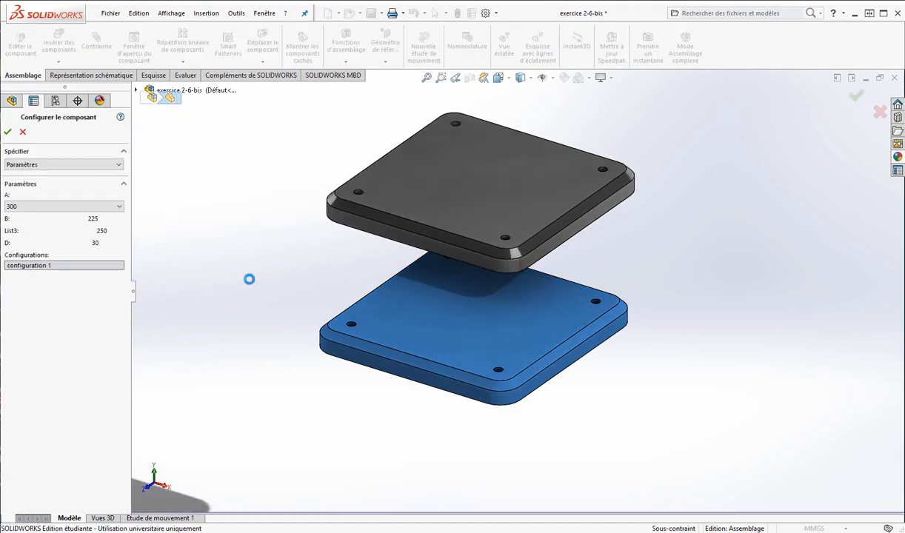
pyautogui.click(8, 132)
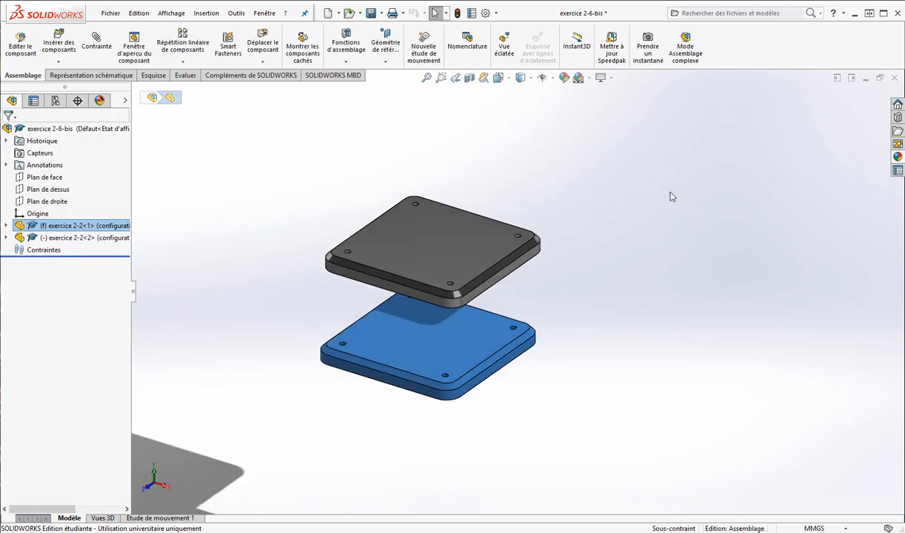
# Copy the upper plate as a third instance with parameter A at 300 and position it above the second plate
pyautogui.click(426, 250)
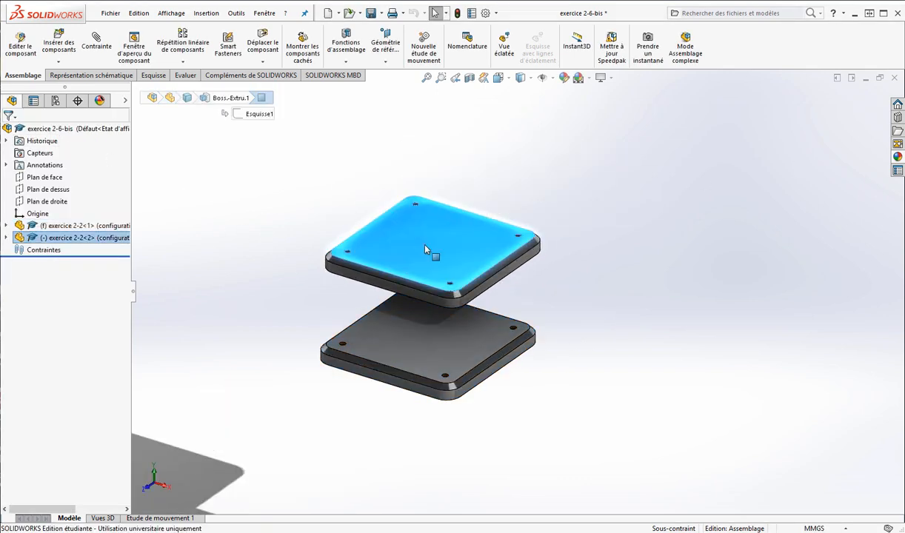
pyautogui.keyDown('ctrl'); pyautogui.moveTo(426, 250); pyautogui.dragTo(335, 179); pyautogui.keyUp('ctrl')
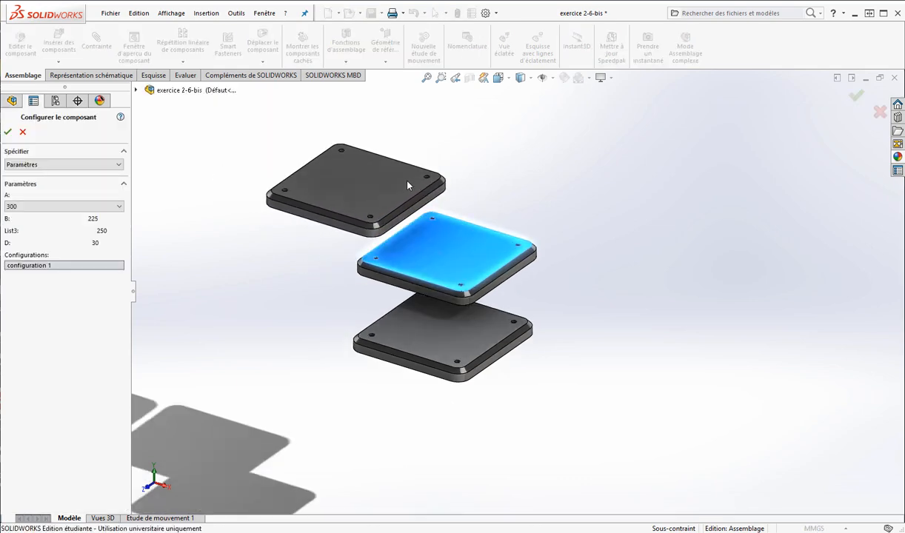
pyautogui.click(8, 131)
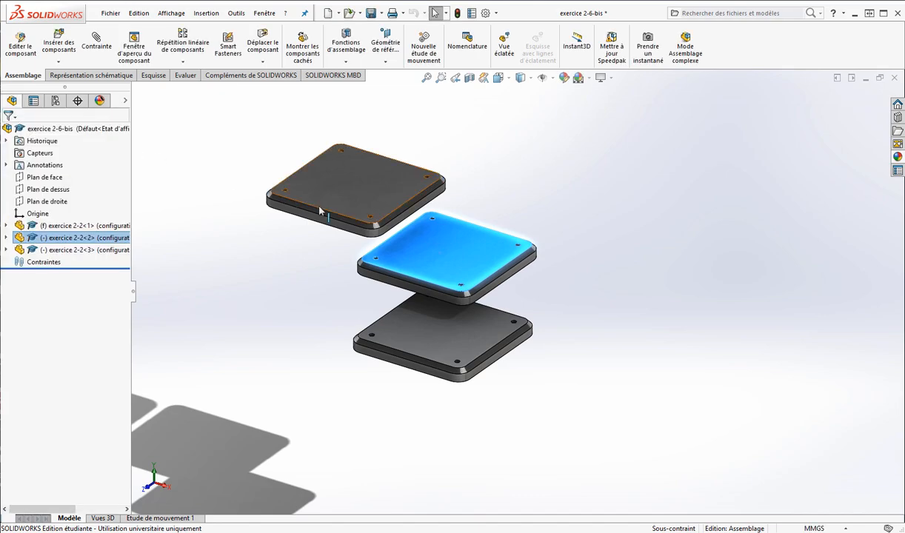
pyautogui.moveTo(376, 195); pyautogui.dragTo(458, 180)
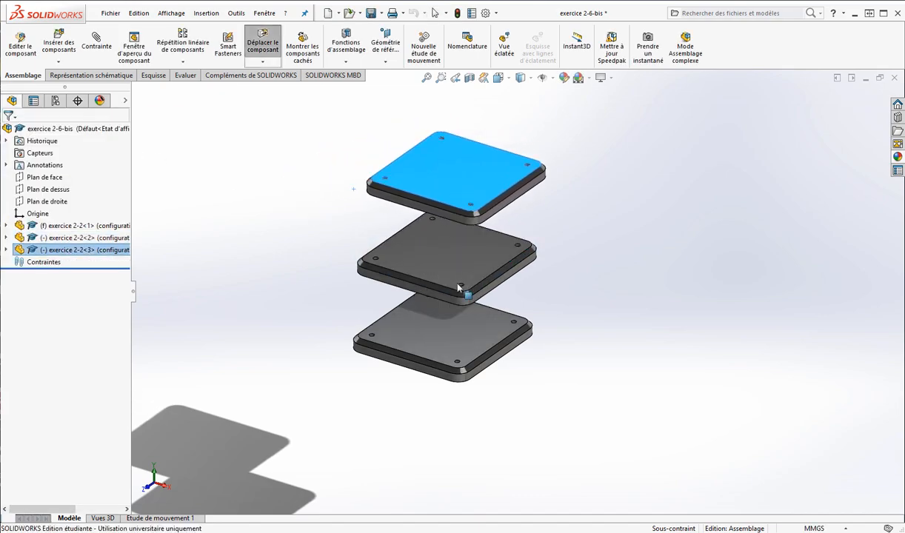
# Examine the Exercice 2-6 reference image in Exercices SolidWorks.pdf in Adobe Acrobat Reader and return to the SOLIDWORKS assembly
pyautogui.moveTo(452, 531)
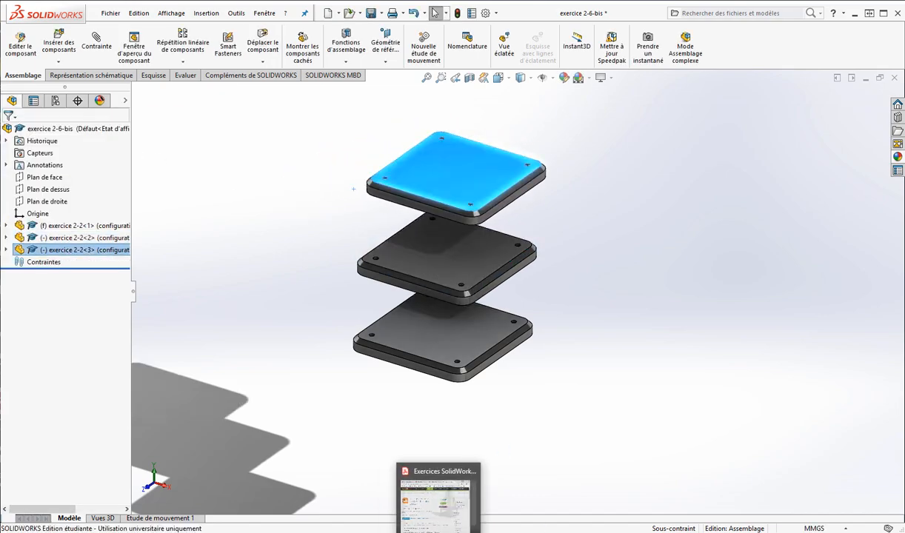
pyautogui.click(463, 511)
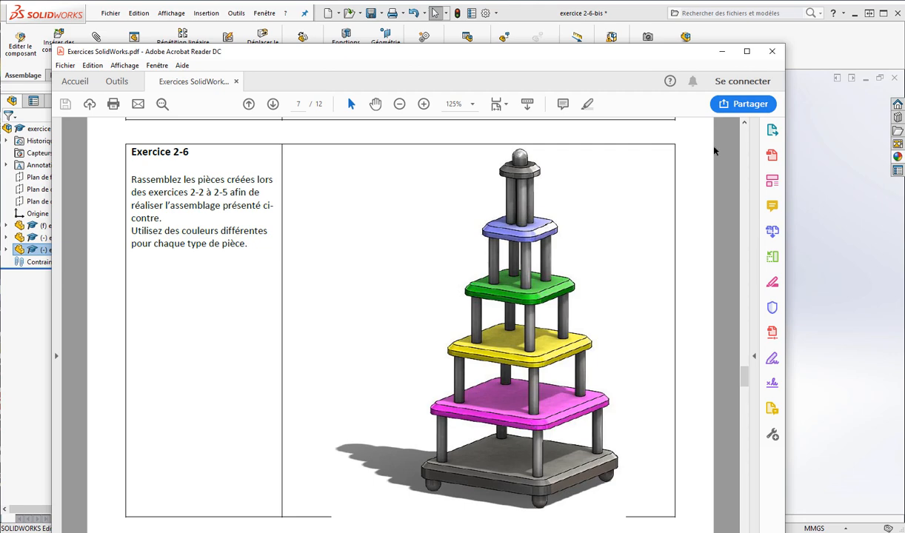
pyautogui.click(721, 51)
pyautogui.scroll(3, 587, 334)
pyautogui.scroll(-1, 483, 193)
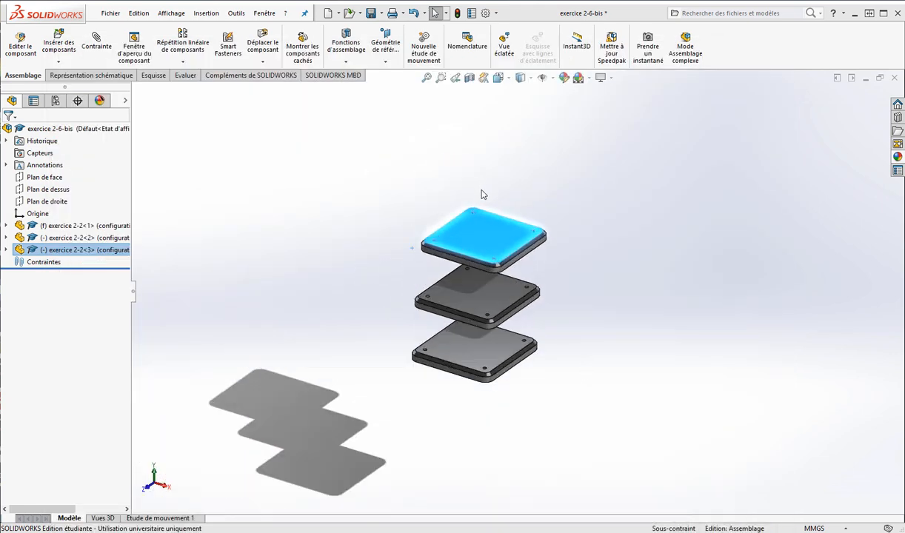
# Copy the upper plate twice, stacking a fourth and a fifth instance above it with parameter A at 300
pyautogui.keyDown('ctrl'); pyautogui.moveTo(470, 234); pyautogui.dragTo(496, 197); pyautogui.keyUp('ctrl')
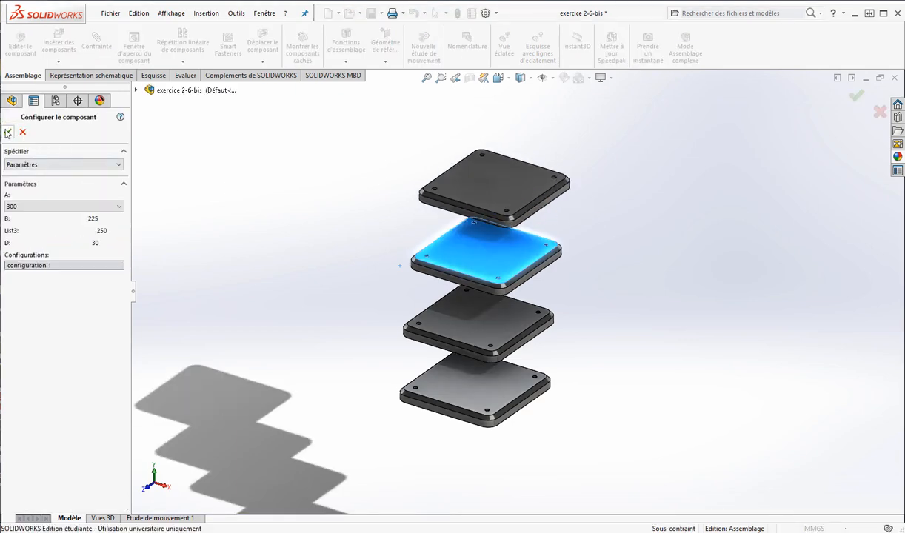
pyautogui.click(7, 132)
pyautogui.click(468, 180)
pyautogui.keyDown('ctrl'); pyautogui.moveTo(460, 163); pyautogui.dragTo(481, 119); pyautogui.keyUp('ctrl')
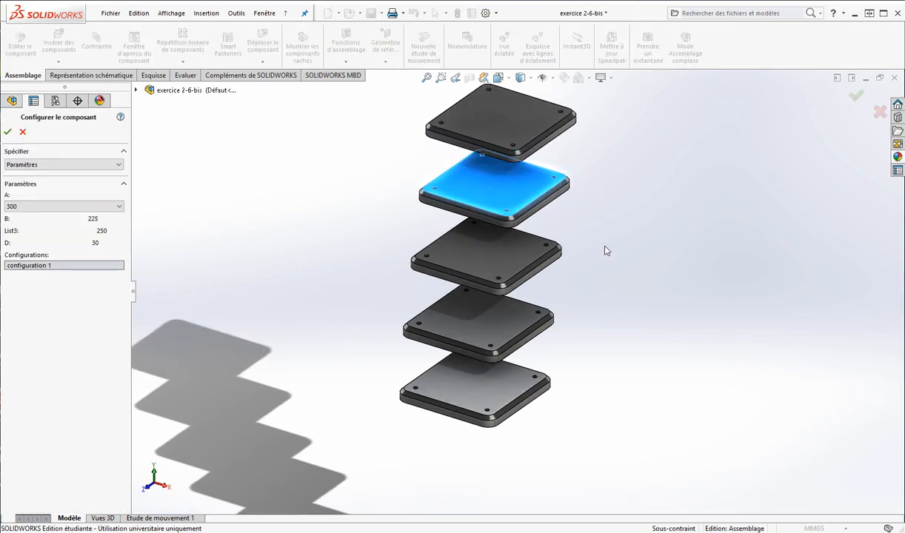
pyautogui.scroll(1, 604, 246)
pyautogui.scroll(-1, 603, 226)
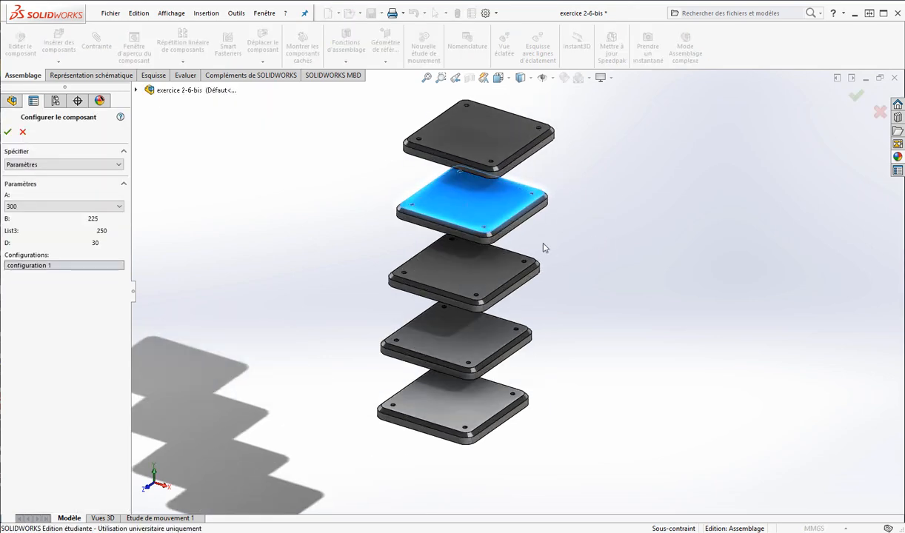
pyautogui.click(7, 132)
pyautogui.click(375, 344)
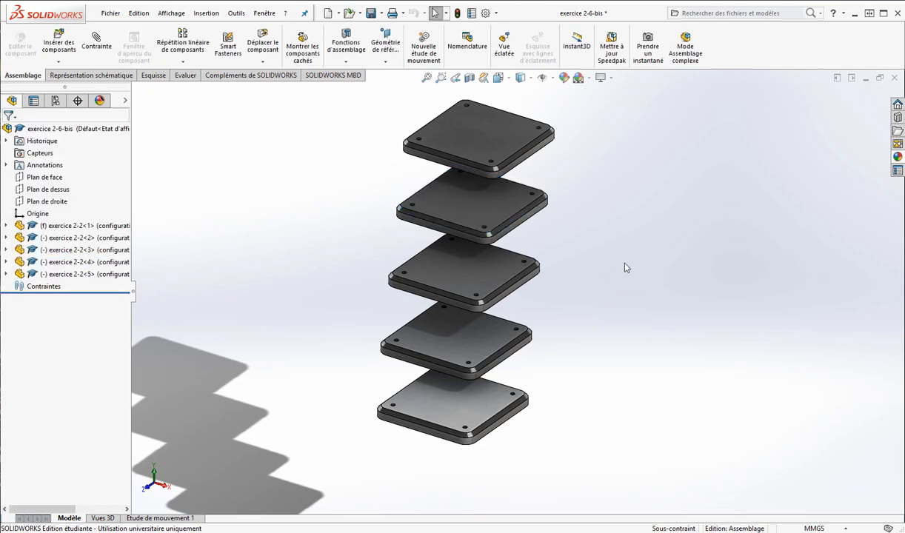
pyautogui.click(65, 230)
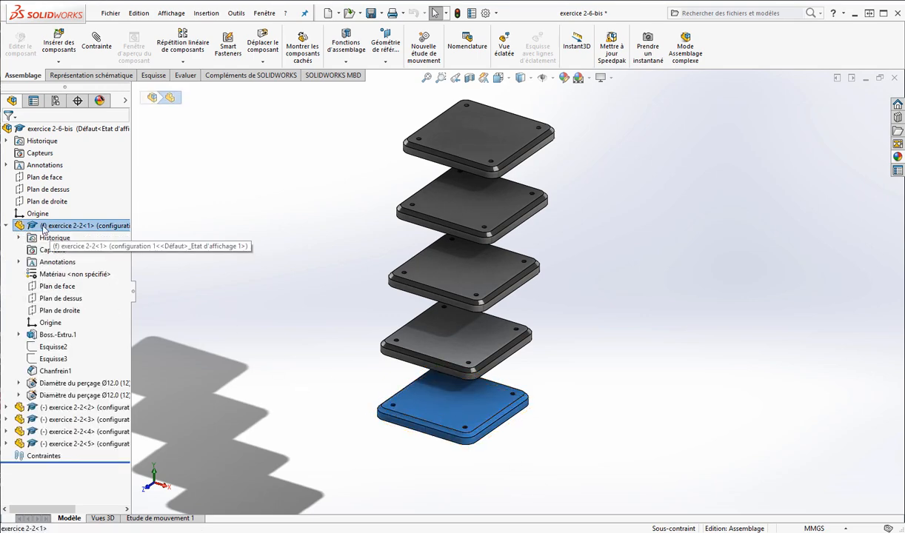
pyautogui.moveTo(395, 385); pyautogui.dragTo(264, 395)
pyautogui.click(264, 395)
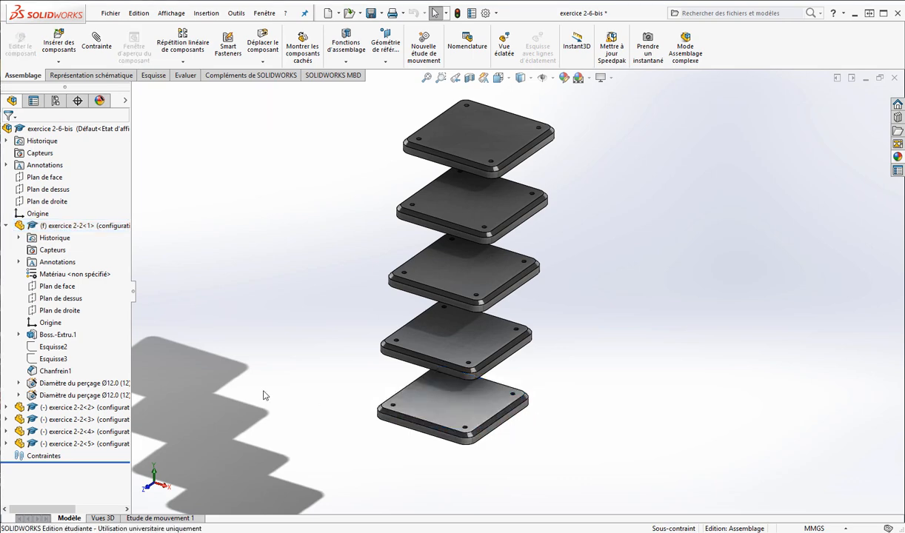
pyautogui.click(8, 225)
pyautogui.click(6, 225)
pyautogui.click(211, 290)
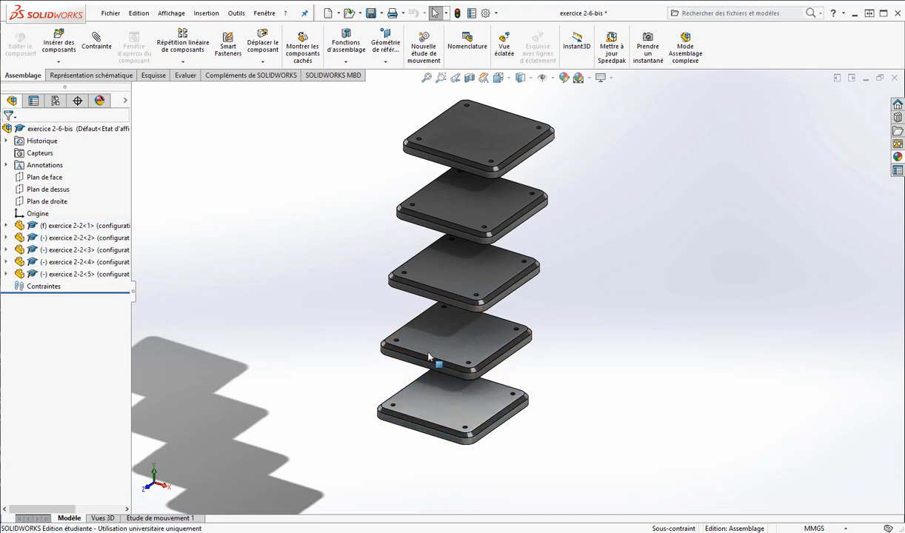
# Switch the second plate from the bottom, exercice 2-2<2>, to configuration 2
pyautogui.click(66, 237)
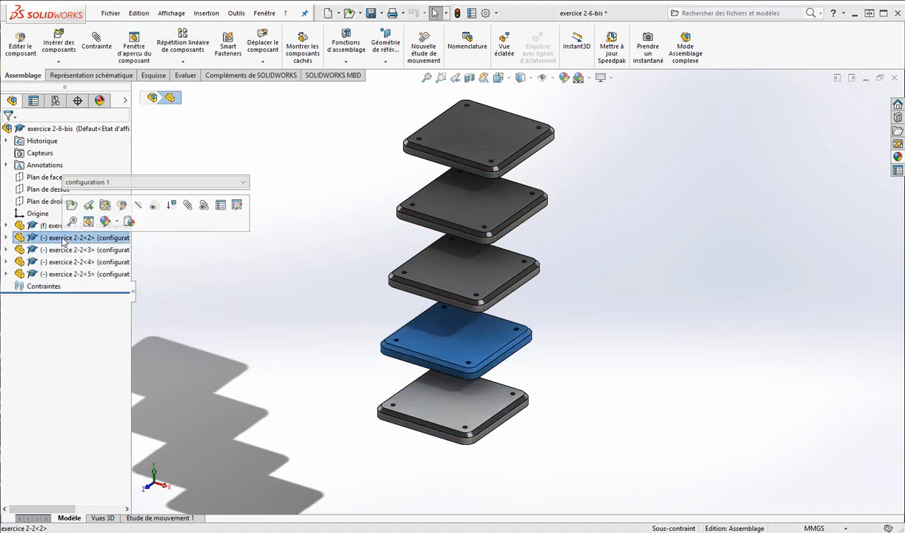
pyautogui.click(239, 183)
pyautogui.click(89, 199)
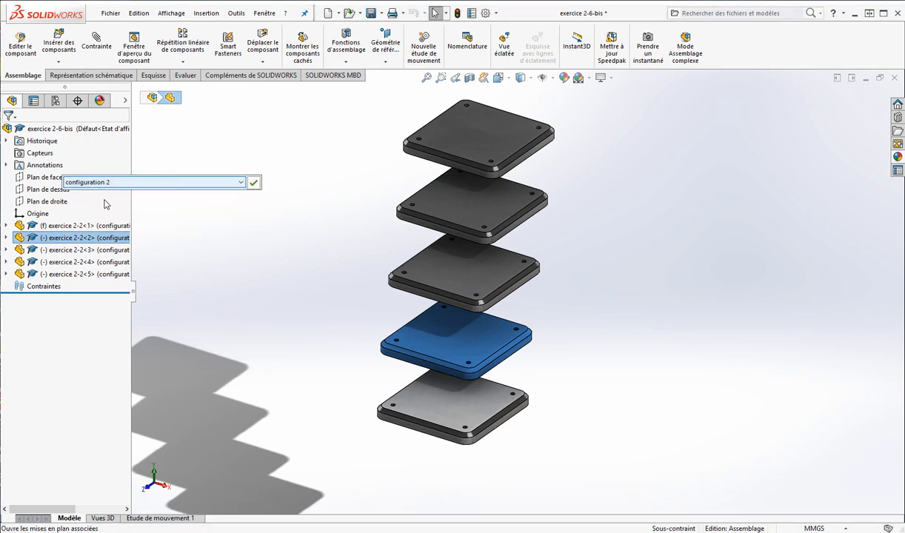
pyautogui.click(254, 182)
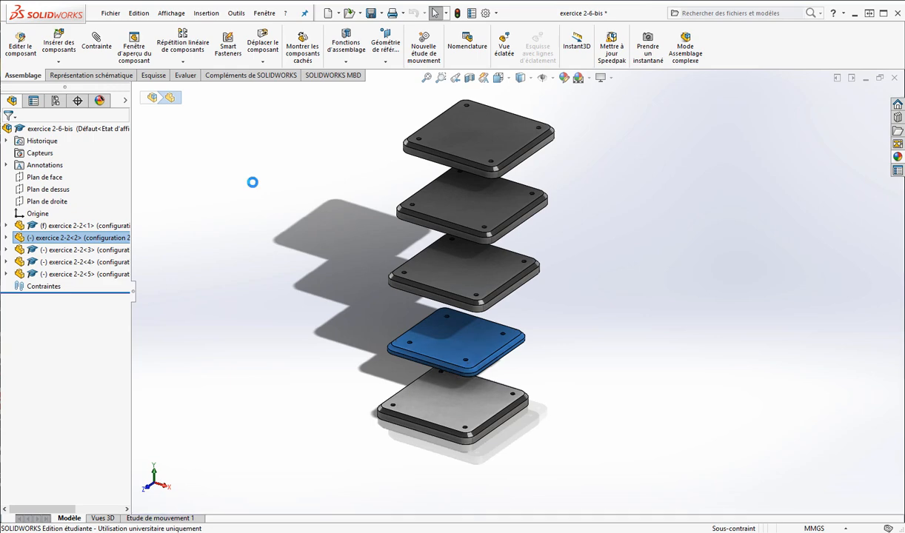
# Switch the middle plate, exercice 2-2<3>, to configuration 3
pyautogui.click(464, 261)
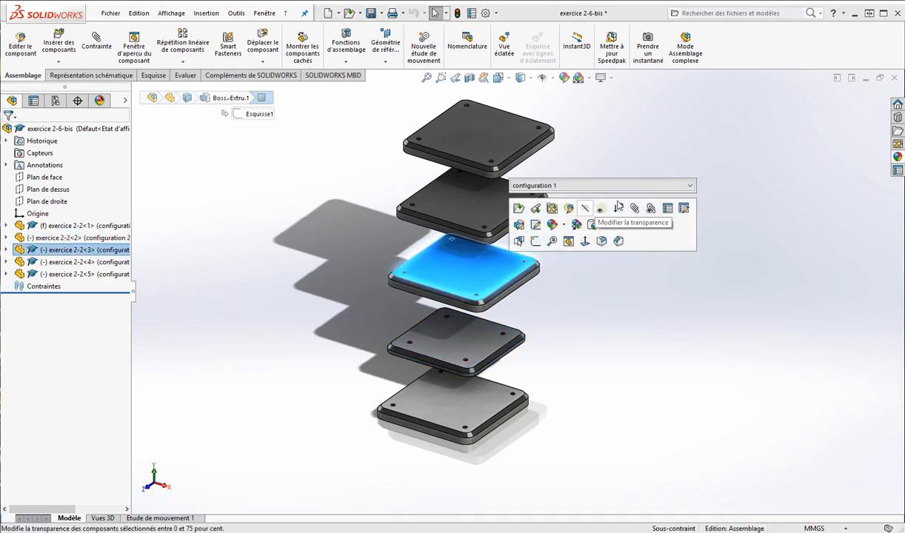
pyautogui.click(691, 187)
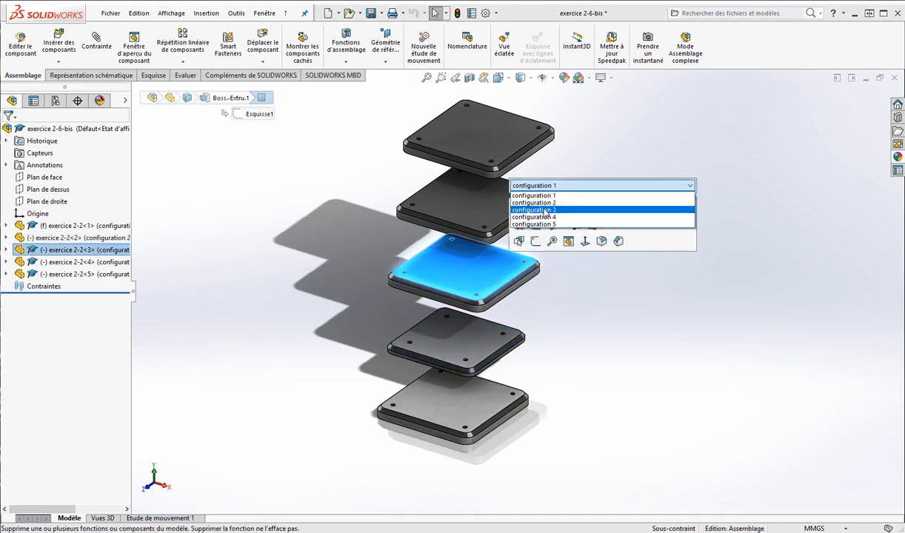
pyautogui.click(546, 212)
pyautogui.click(700, 186)
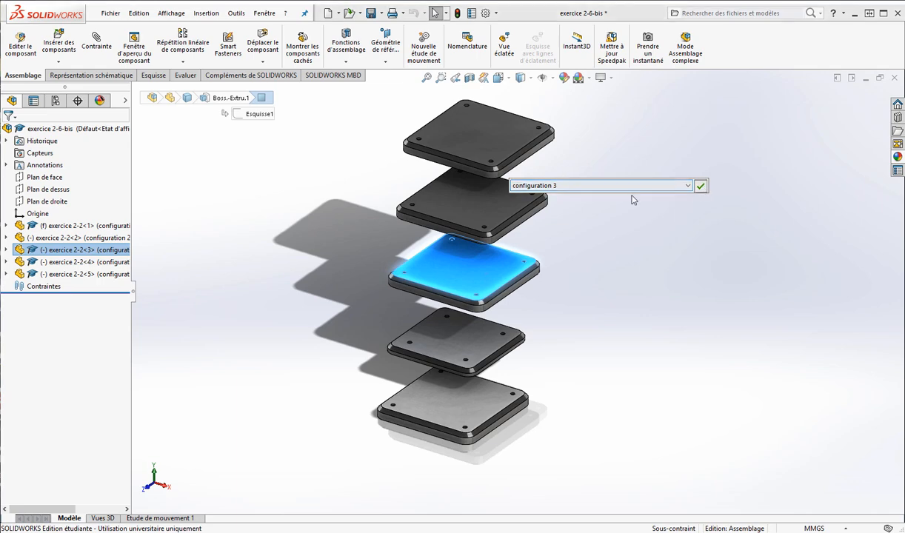
# Switch the fourth plate, exercice 2-2<4>, to configuration 4
pyautogui.click(506, 211)
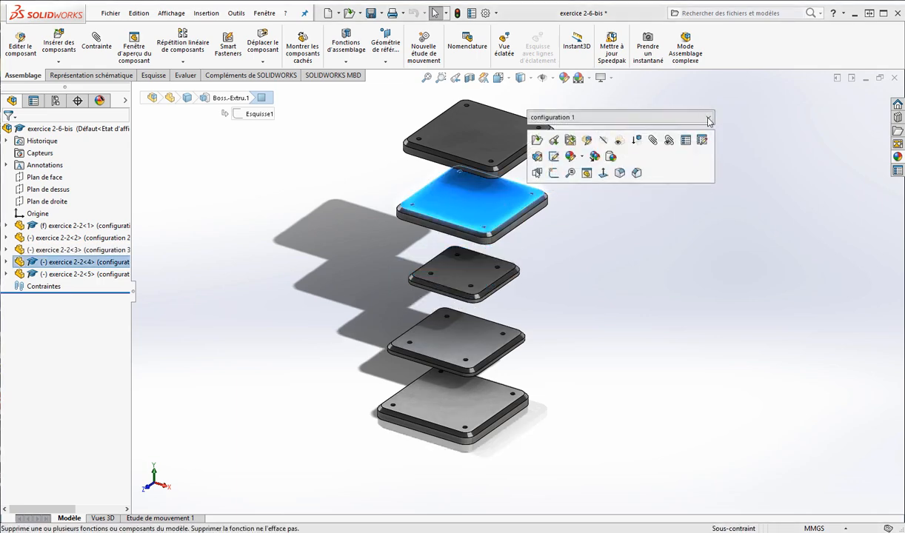
pyautogui.click(705, 118)
pyautogui.click(575, 149)
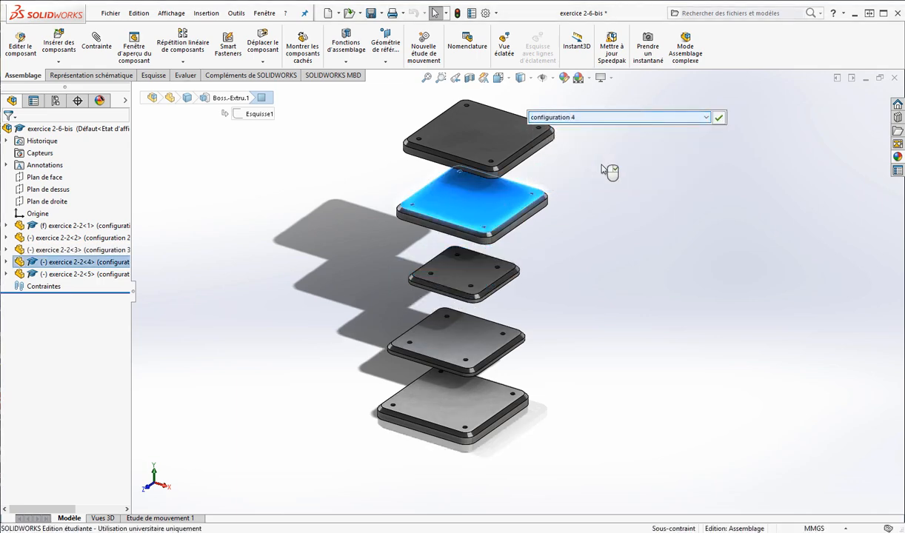
pyautogui.press('Return')
# Switch the topmost plate, exercice 2-2<5>, to configuration 5
pyautogui.click(491, 143)
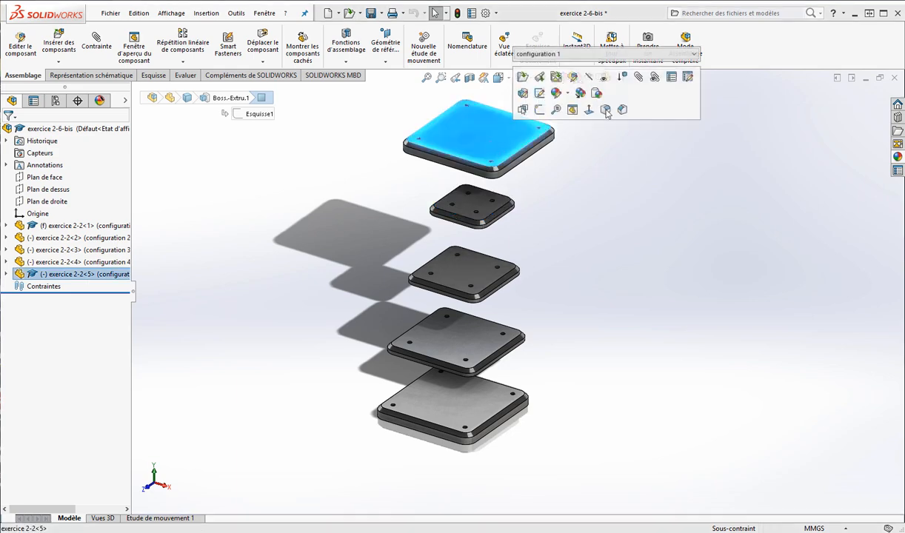
pyautogui.click(696, 55)
pyautogui.click(533, 90)
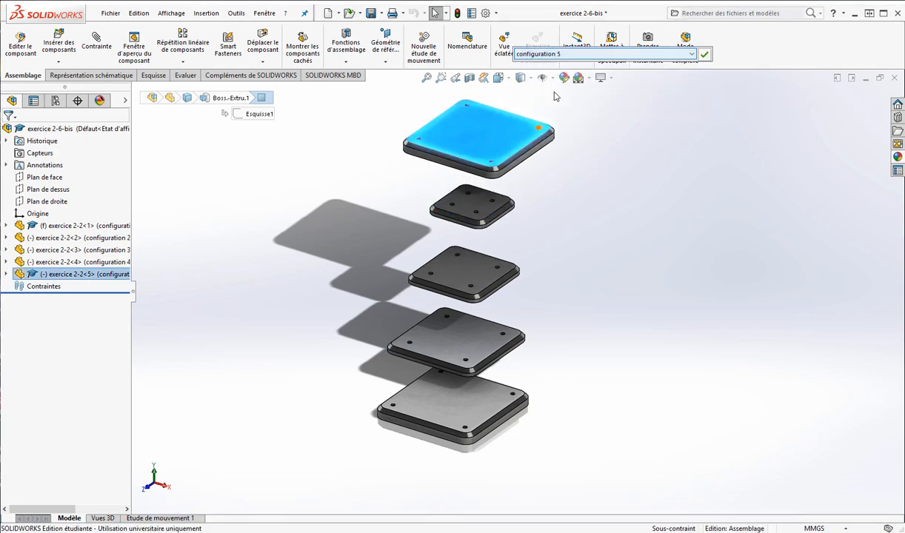
pyautogui.click(704, 55)
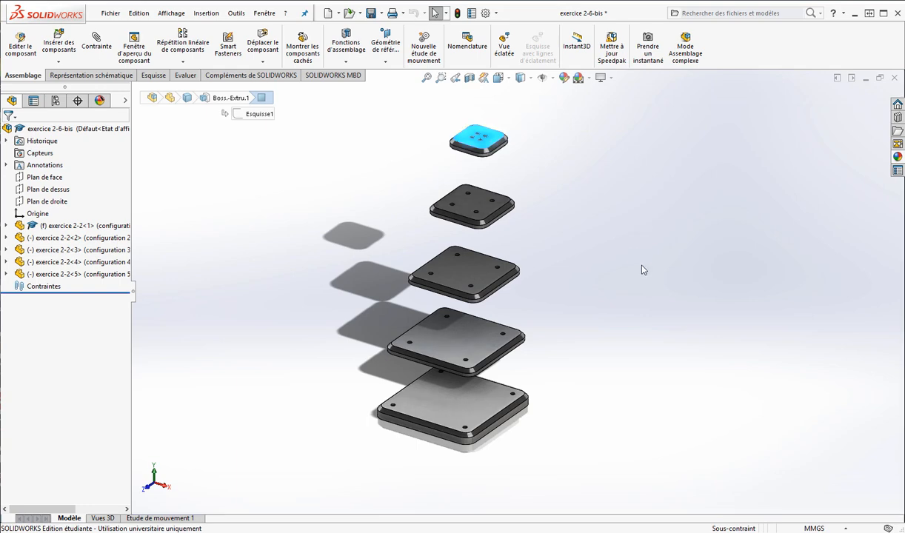
# Examine the assembly's Plan de face and the Plan de face of the fixed bottom plate in the model
pyautogui.moveTo(628, 263); pyautogui.dragTo(647, 261, button='middle')
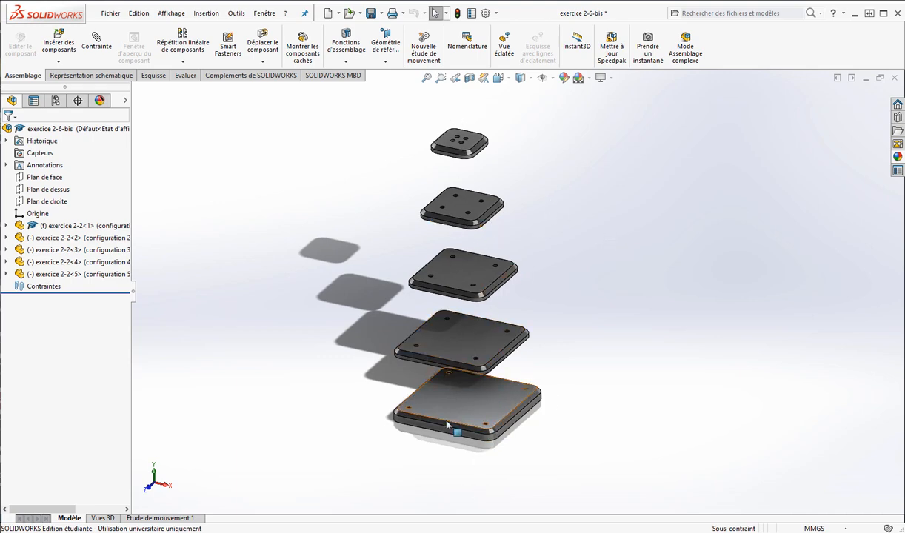
pyautogui.moveTo(561, 359)
pyautogui.mouseDown(button='middle')
pyautogui.moveTo(530, 362)
pyautogui.moveTo(543, 375)
pyautogui.moveTo(558, 349)
pyautogui.mouseUp(button='middle')
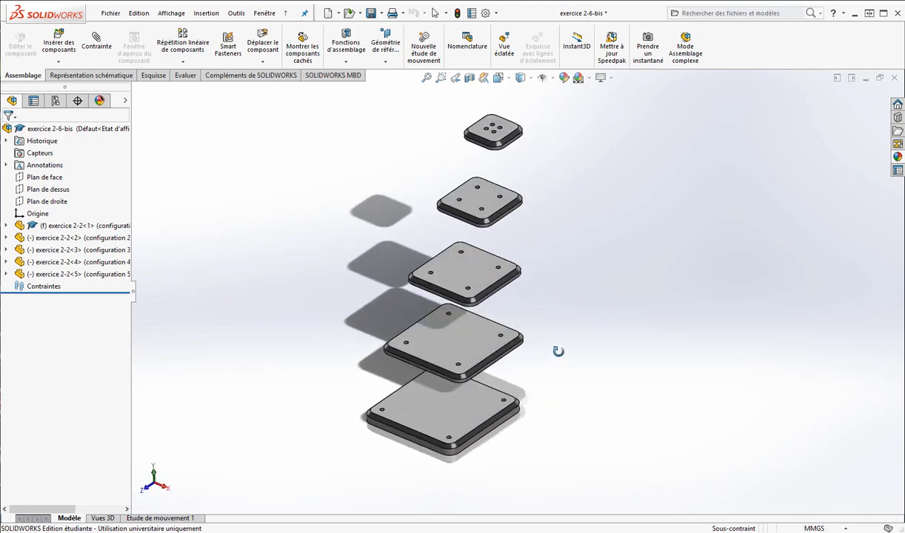
pyautogui.click(45, 181)
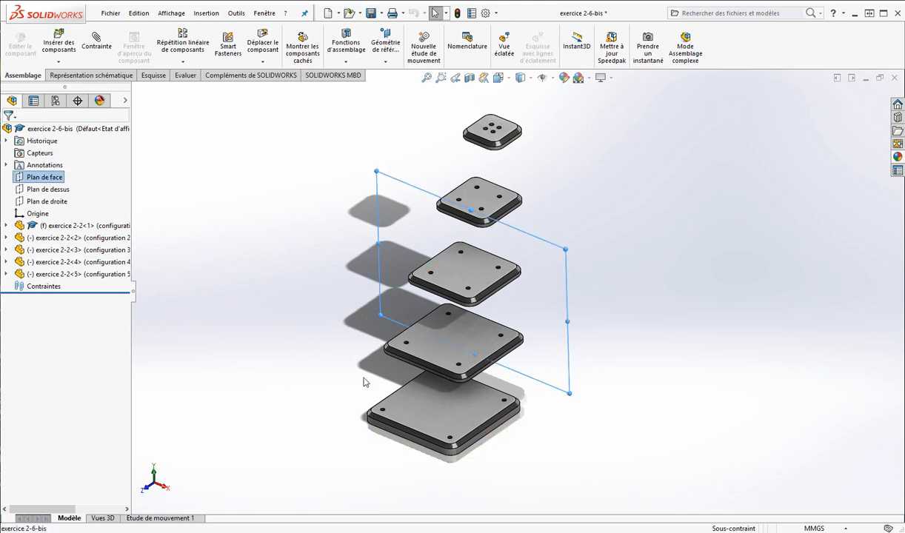
pyautogui.moveTo(351, 360); pyautogui.dragTo(467, 363, button='middle')
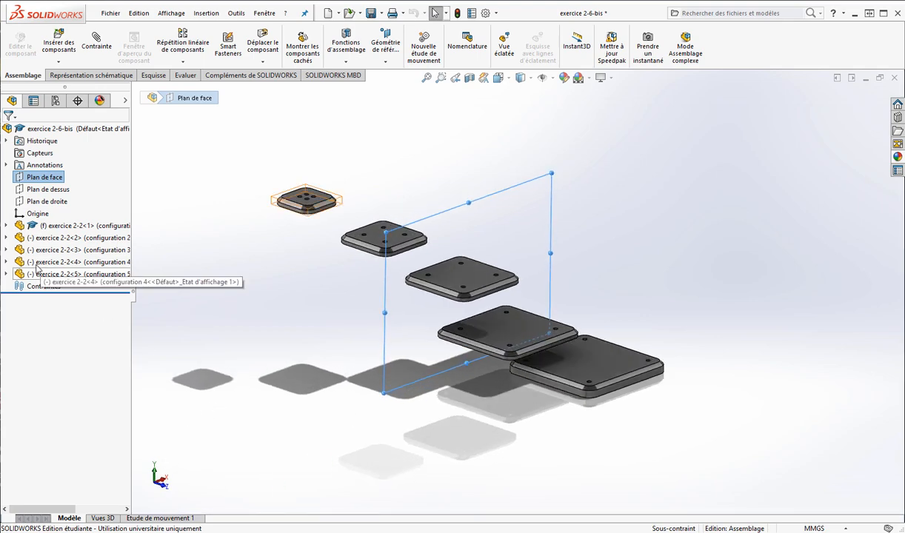
pyautogui.click(6, 225)
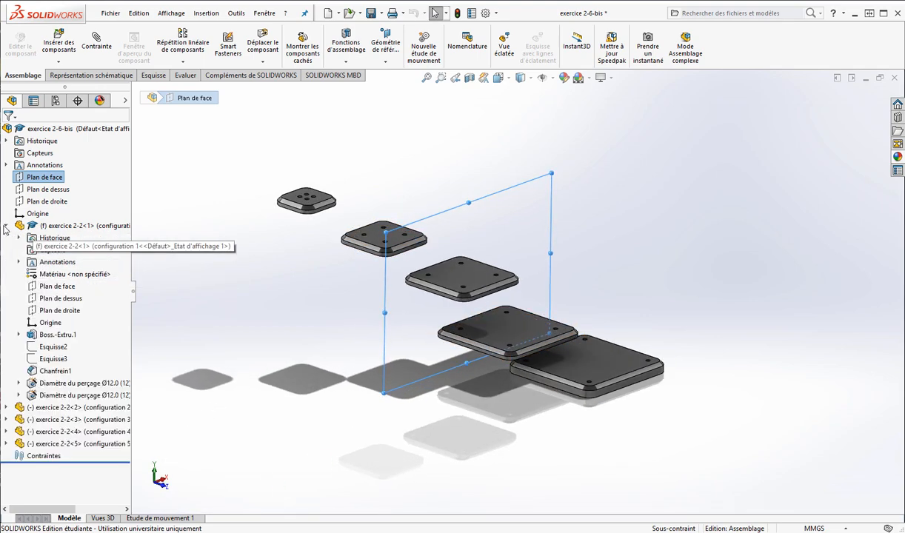
pyautogui.click(57, 285)
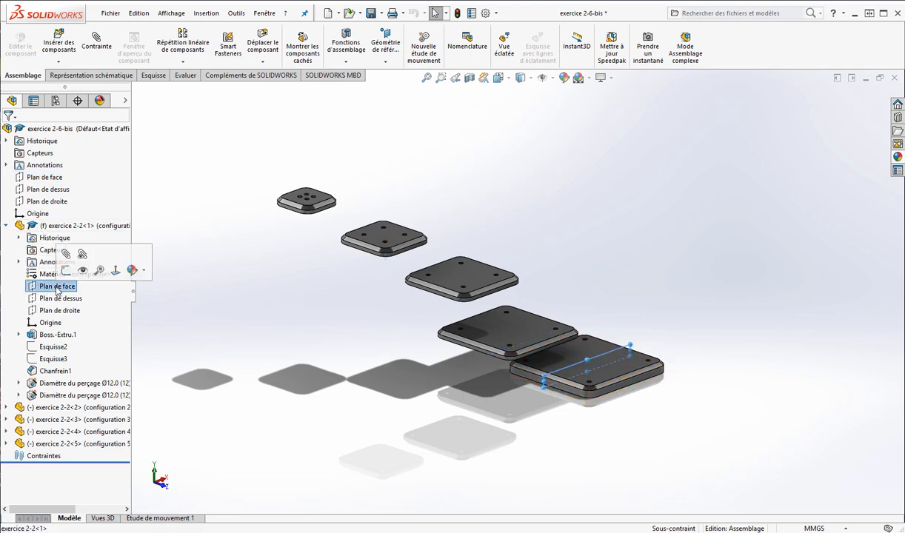
pyautogui.moveTo(609, 350); pyautogui.dragTo(593, 373, button='middle')
pyautogui.moveTo(539, 405); pyautogui.dragTo(534, 409, button='middle')
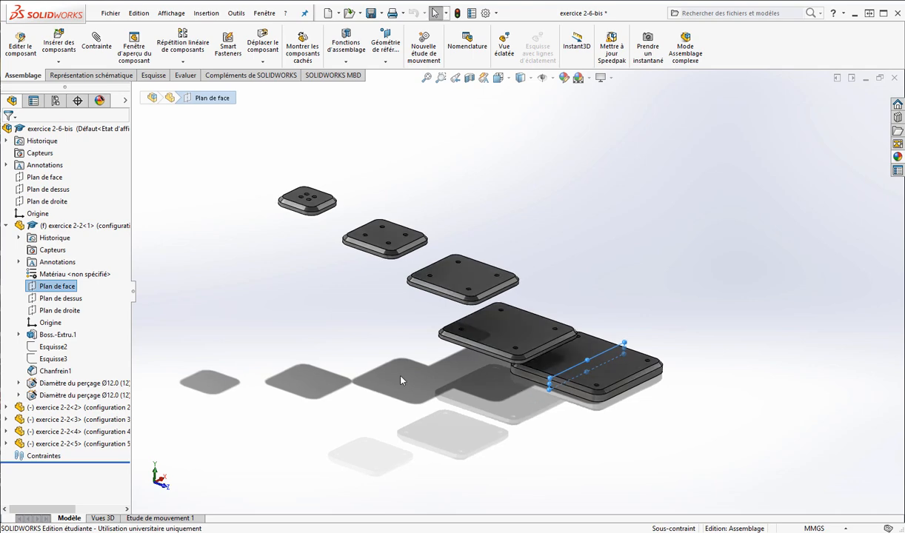
# Expand the features of plates two to five and examine the Plan de face of each plate in turn
pyautogui.click(6, 407)
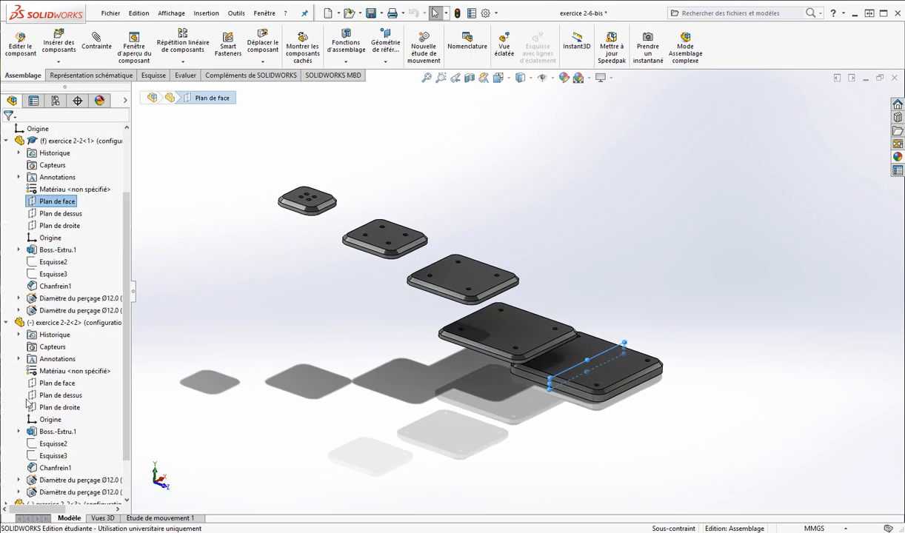
pyautogui.click(57, 383)
pyautogui.scroll(-2, 283, 416)
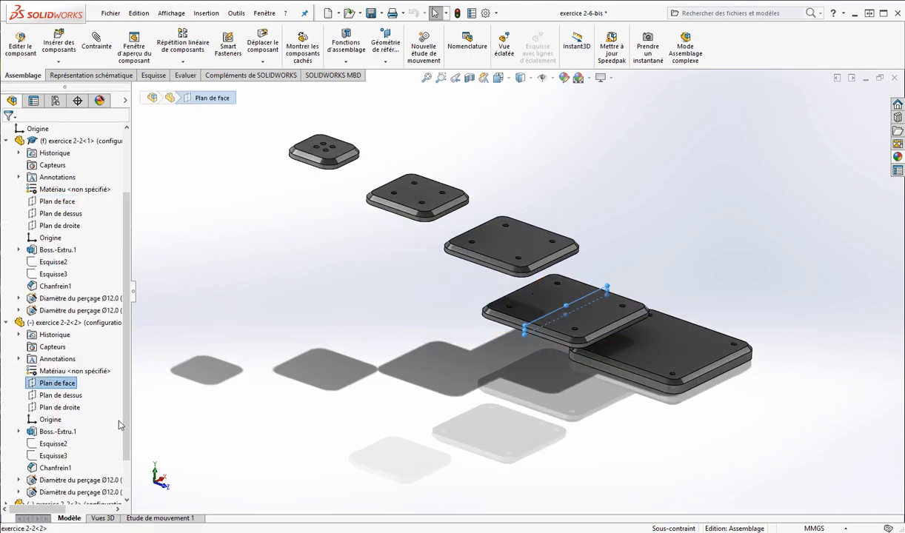
pyautogui.scroll(-2, 52, 348)
pyautogui.click(7, 456)
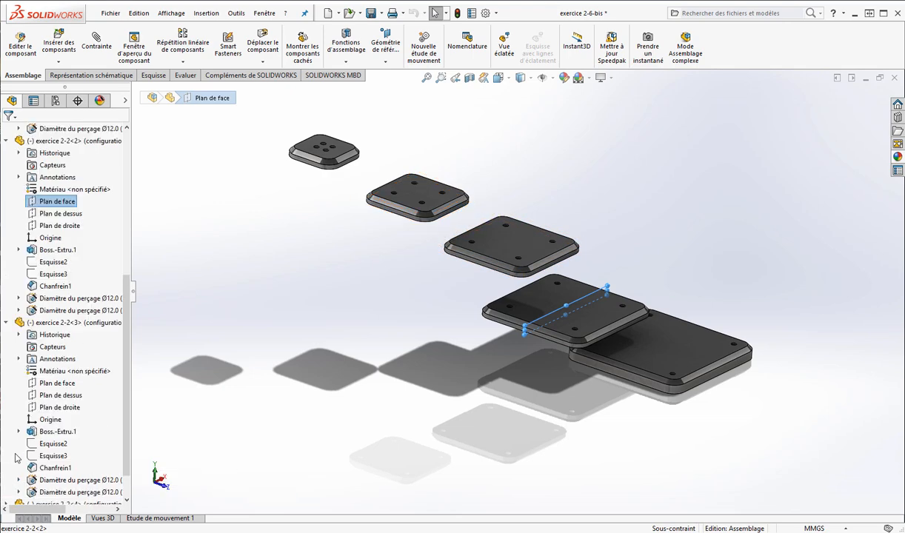
pyautogui.scroll(-5, 52, 415)
pyautogui.click(57, 347)
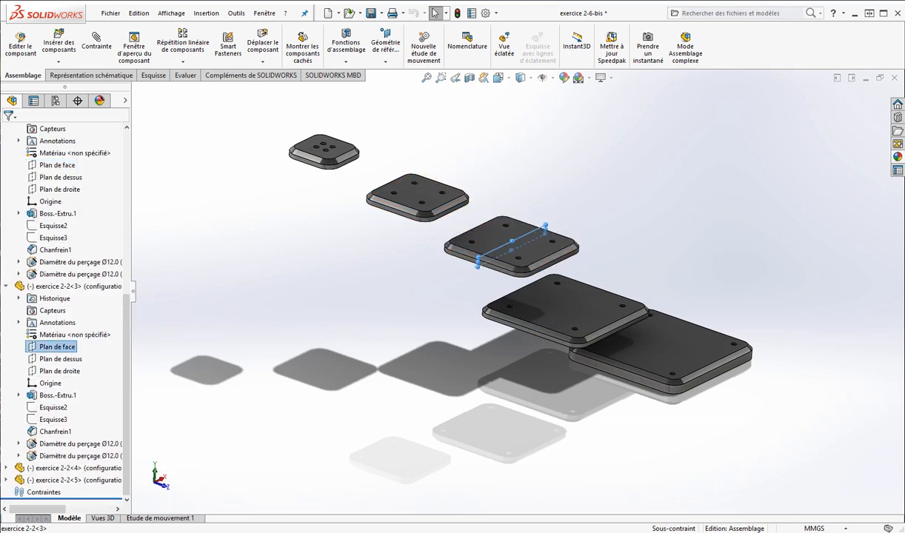
pyautogui.click(7, 468)
pyautogui.scroll(-5, 44, 444)
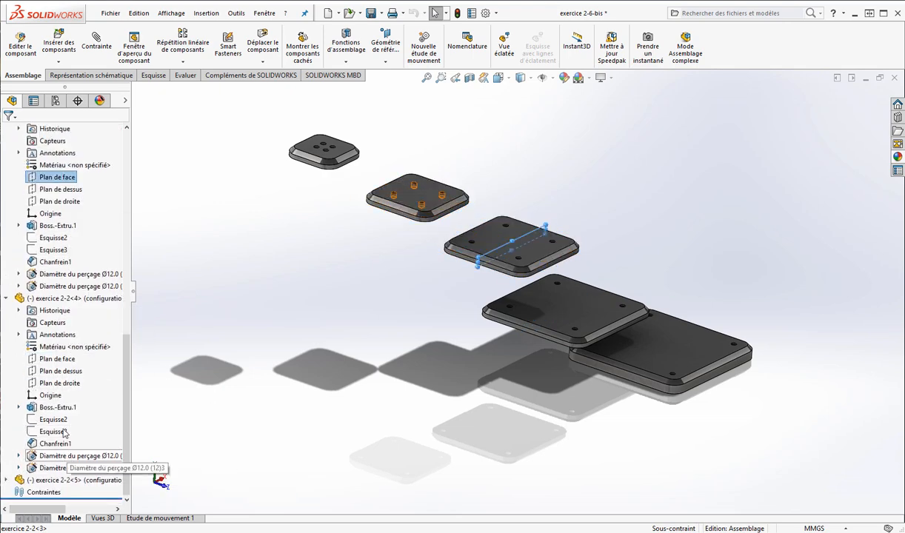
pyautogui.click(57, 360)
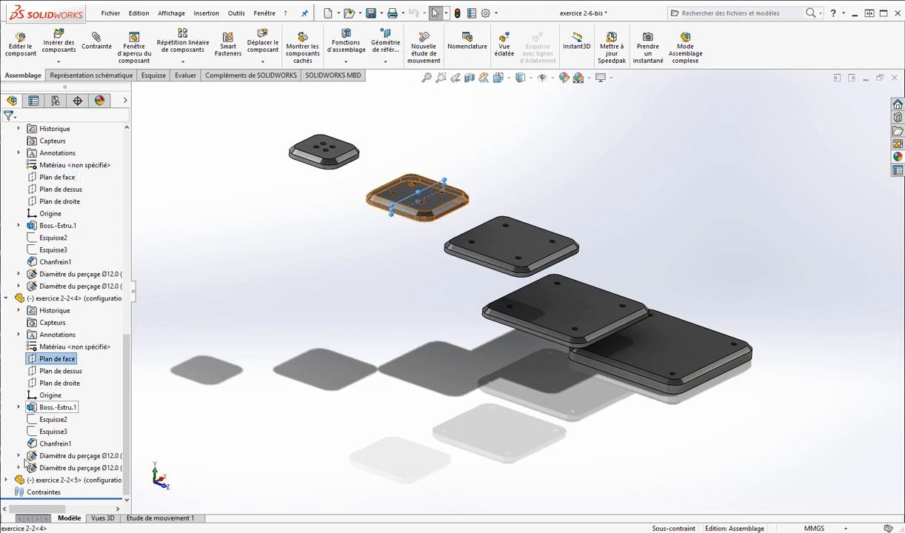
pyautogui.click(6, 480)
pyautogui.scroll(-5, 13, 482)
pyautogui.scroll(-1, 14, 482)
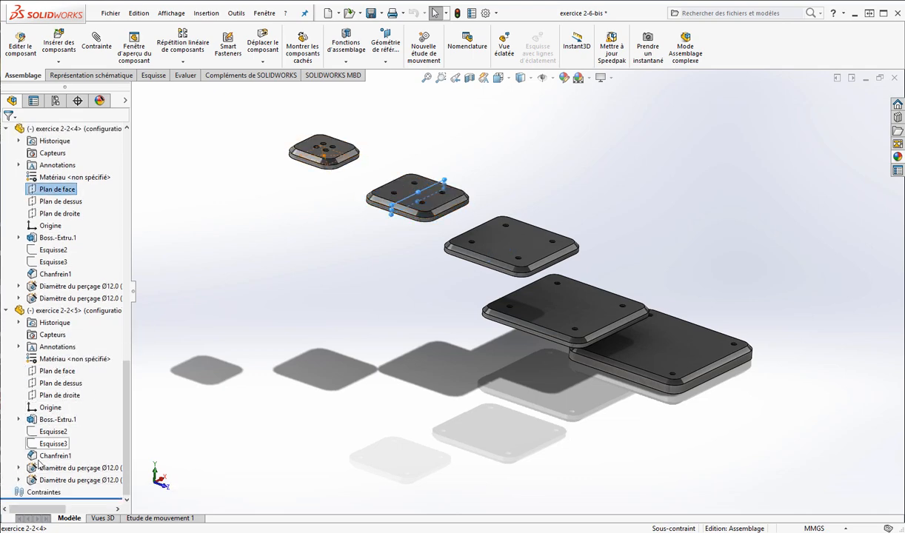
pyautogui.click(53, 374)
pyautogui.scroll(3, 283, 414)
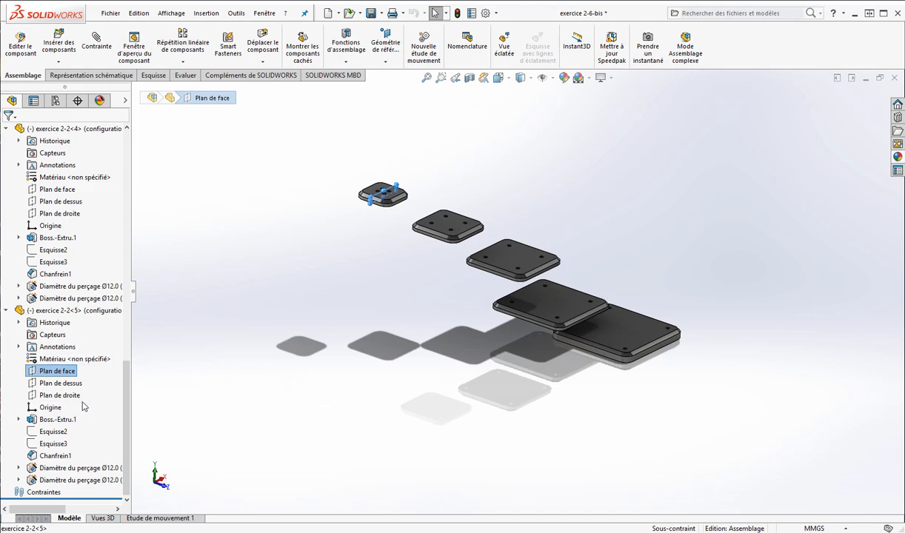
pyautogui.click(65, 374)
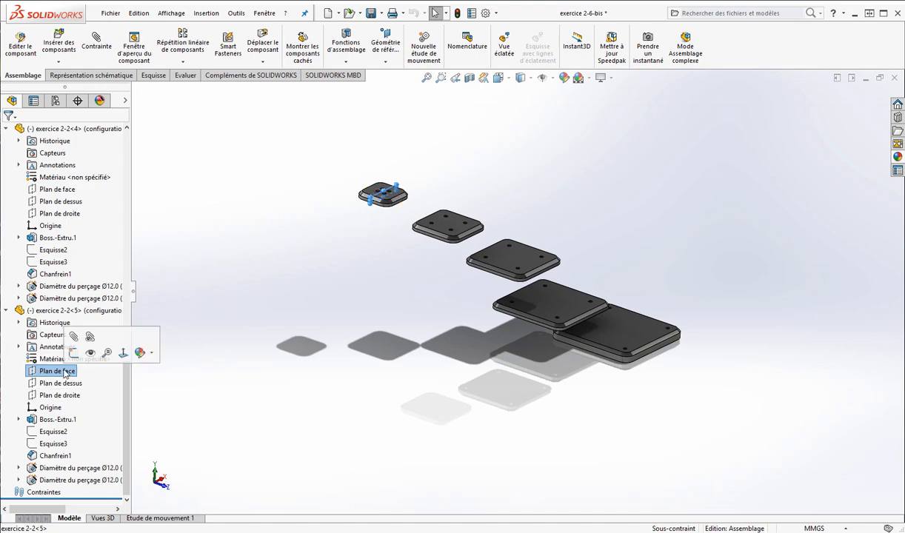
pyautogui.click(34, 373)
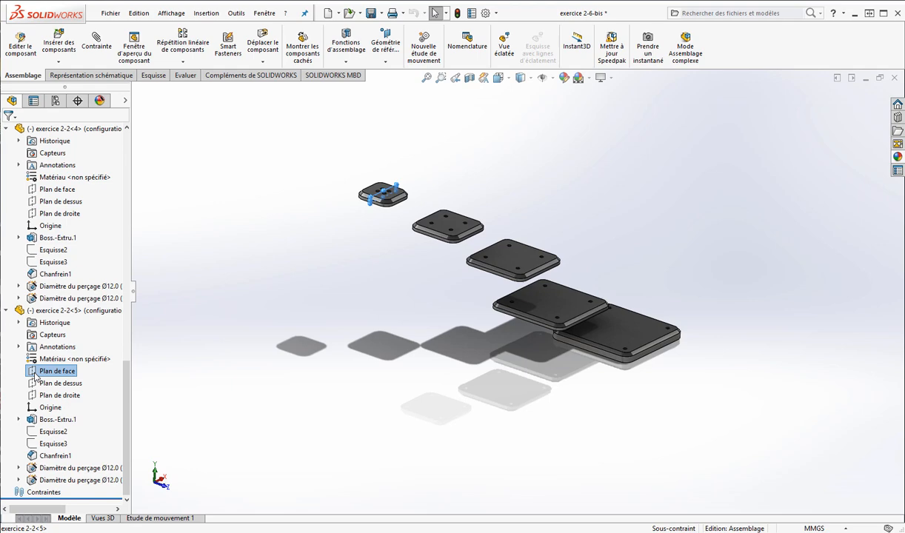
# Make the Plan de face of all five exercice 2-2 plates coincident in one multiple mate, with the topmost plate's plane as common reference
pyautogui.click(59, 189)
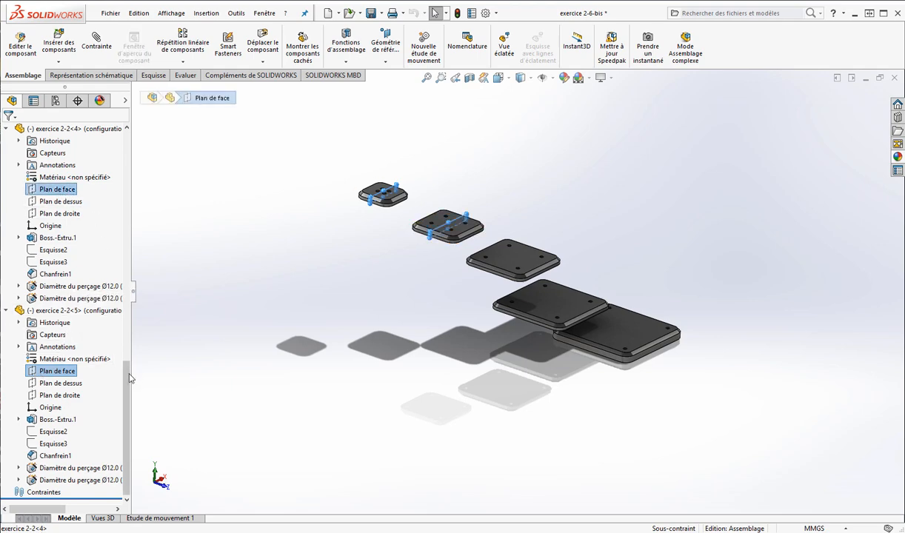
pyautogui.moveTo(125, 364); pyautogui.dragTo(126, 215)
pyautogui.keyDown('ctrl'); pyautogui.click(57, 262); pyautogui.keyUp('ctrl')
pyautogui.keyDown('ctrl'); pyautogui.click(57, 261); pyautogui.keyUp('ctrl')
pyautogui.keyDown('ctrl'); pyautogui.click(72, 226); pyautogui.keyUp('ctrl')
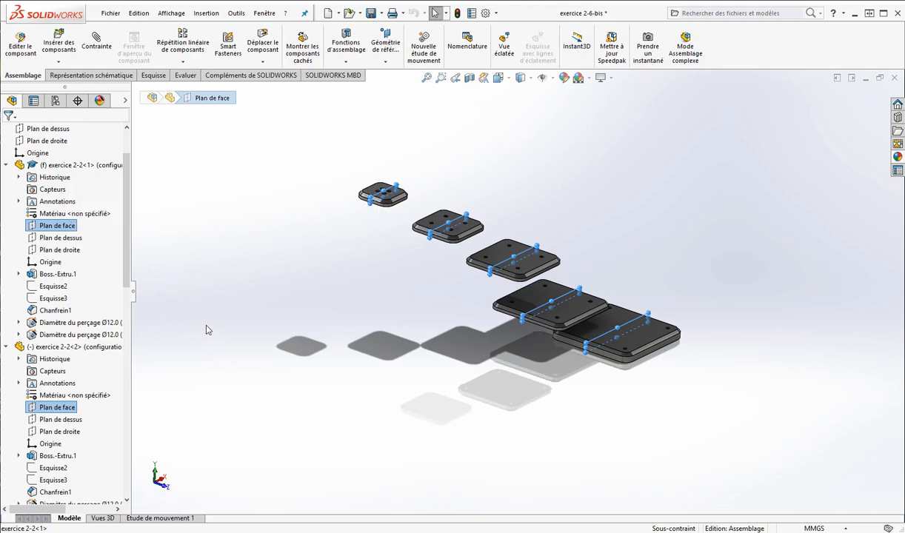
pyautogui.click(97, 48)
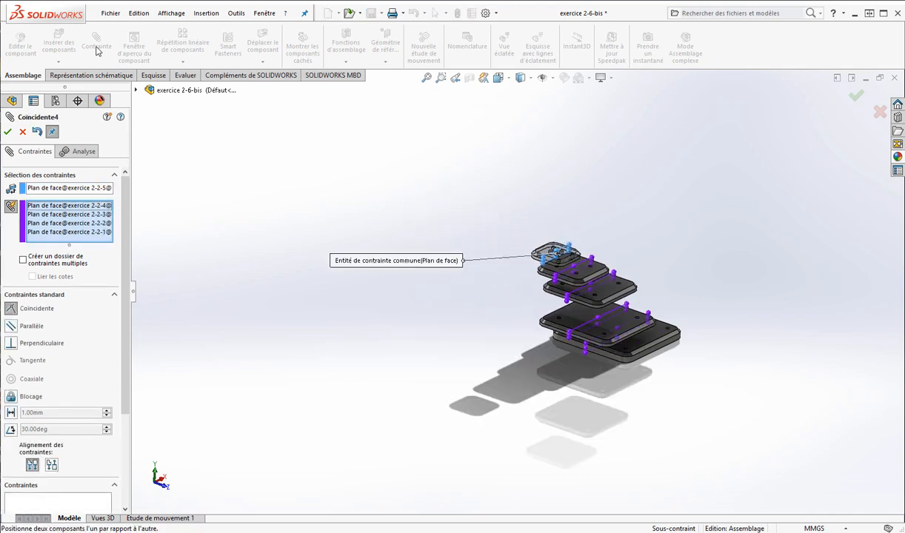
pyautogui.moveTo(420, 269)
pyautogui.mouseDown(button='middle')
pyautogui.moveTo(461, 263)
pyautogui.moveTo(477, 279)
pyautogui.moveTo(471, 249)
pyautogui.moveTo(414, 254)
pyautogui.mouseUp(button='middle')
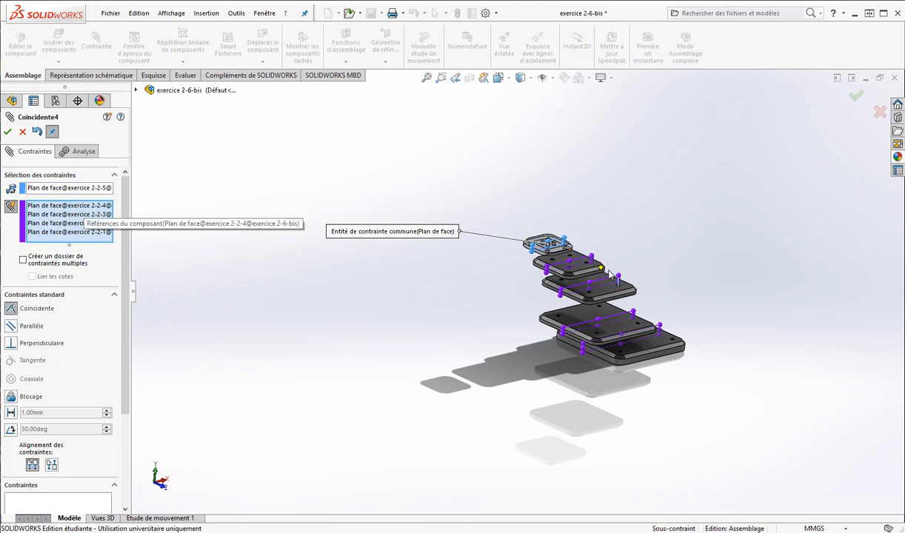
pyautogui.click(7, 132)
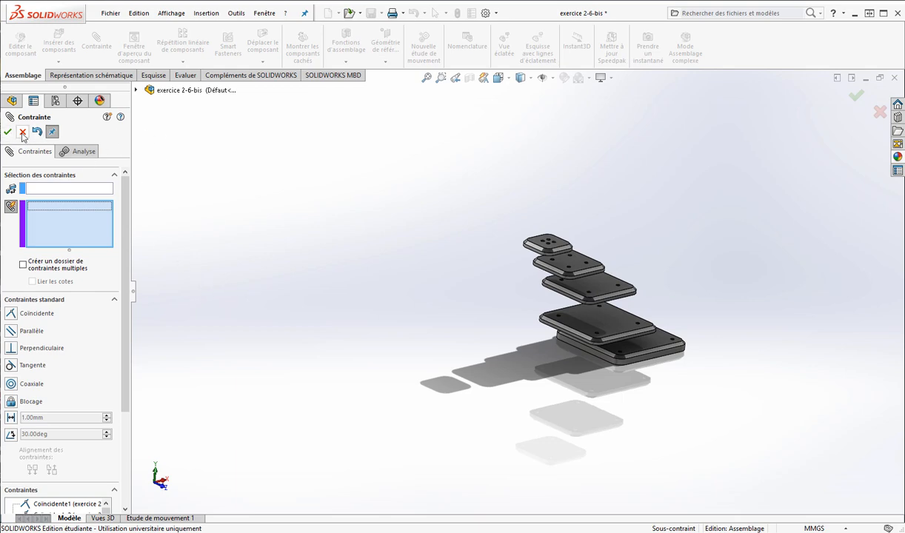
pyautogui.click(23, 131)
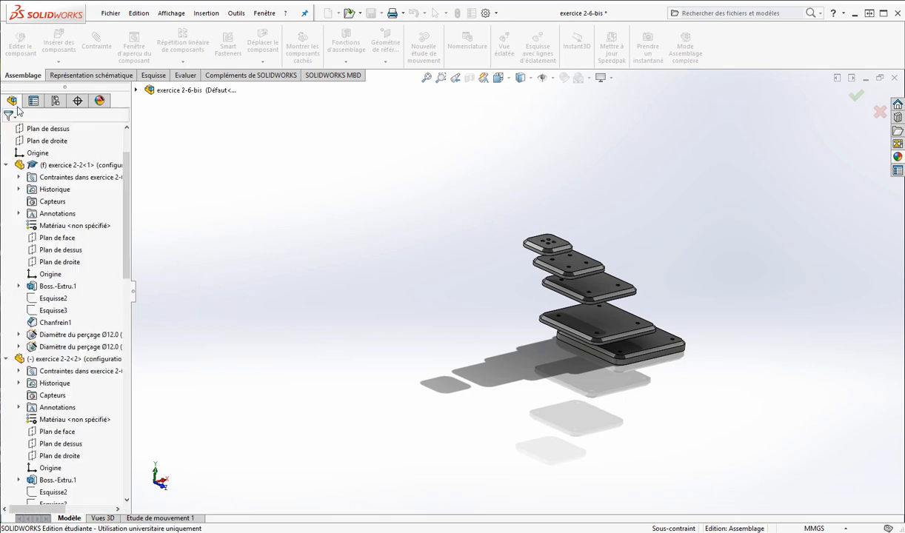
# Collapse the five plates in the feature tree, expand Contraintes and examine the coincident mates in the model
pyautogui.click(7, 166)
pyautogui.click(7, 178)
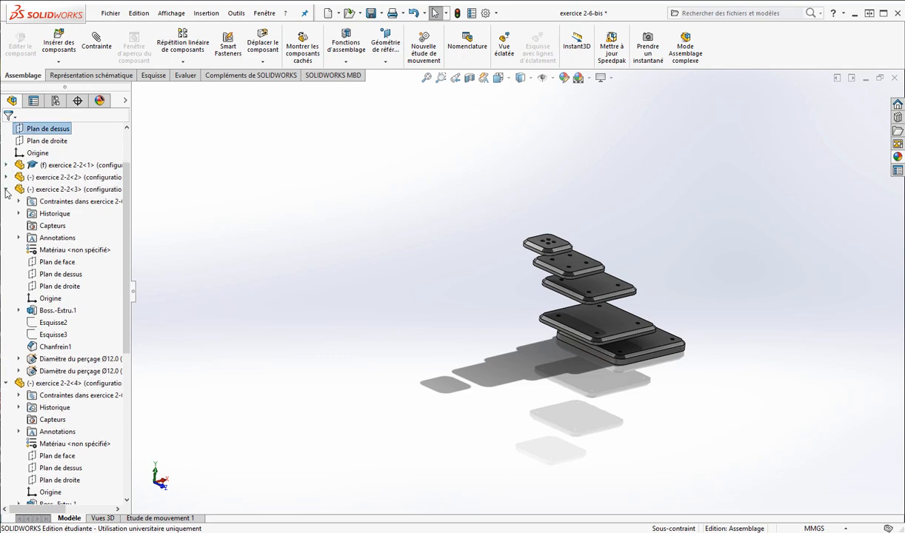
pyautogui.click(6, 190)
pyautogui.click(6, 201)
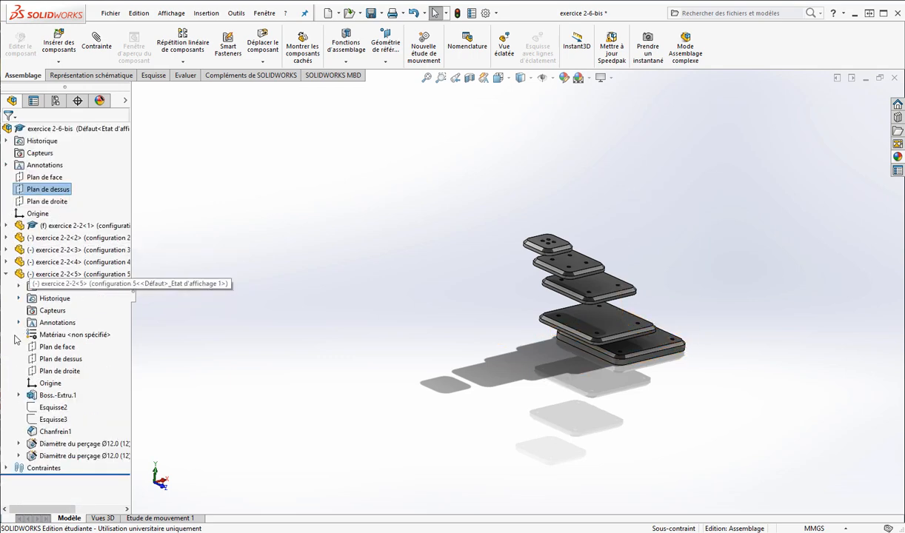
pyautogui.click(7, 274)
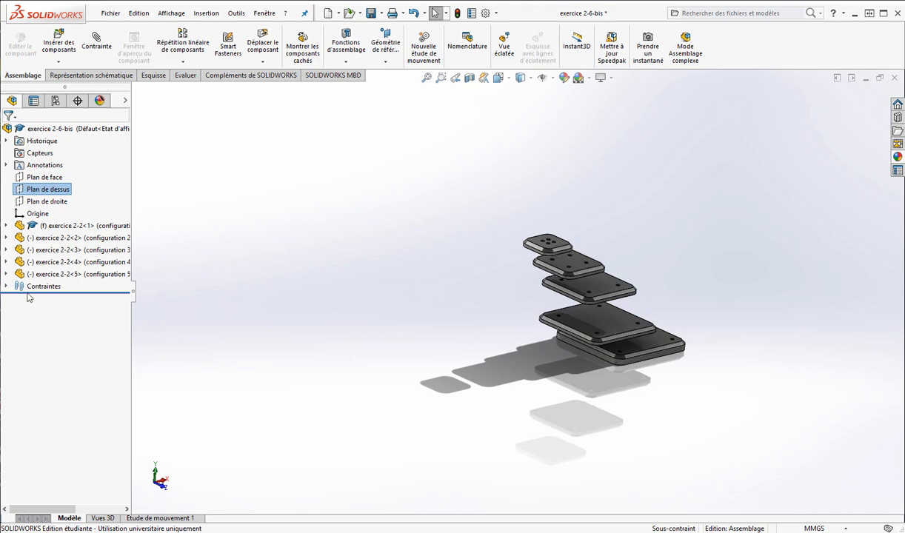
pyautogui.click(7, 287)
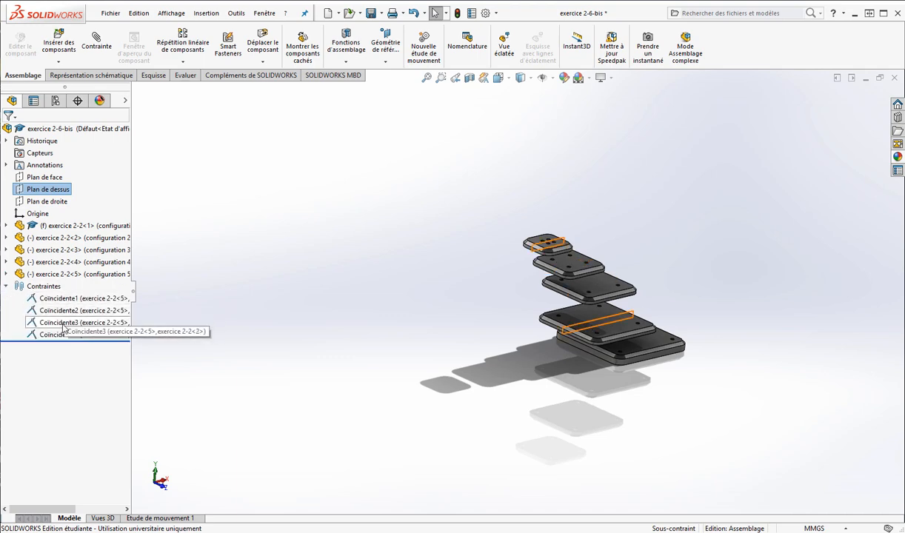
pyautogui.moveTo(420, 322); pyautogui.dragTo(374, 348, button='middle')
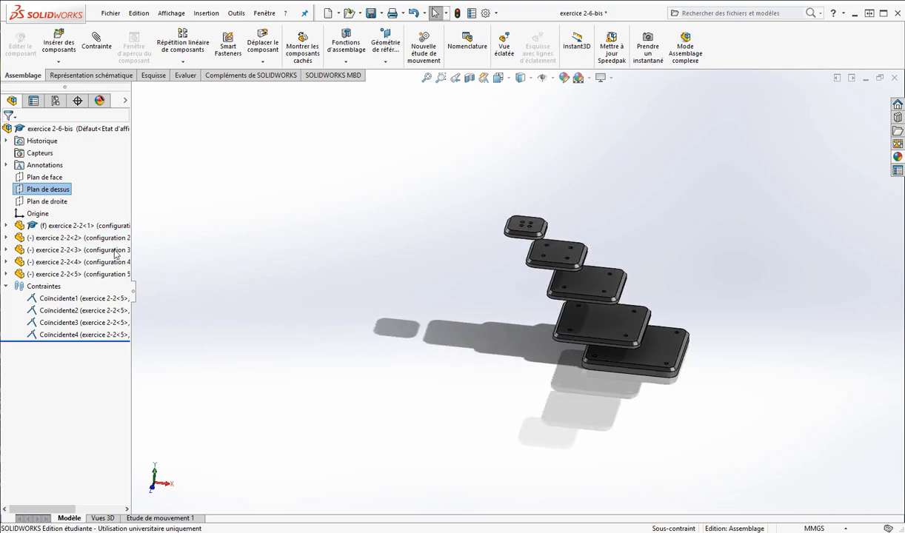
# Examine the assembly's Plan de face, Plan de dessus and Plan de droite relative to the stacked plates
pyautogui.click(50, 180)
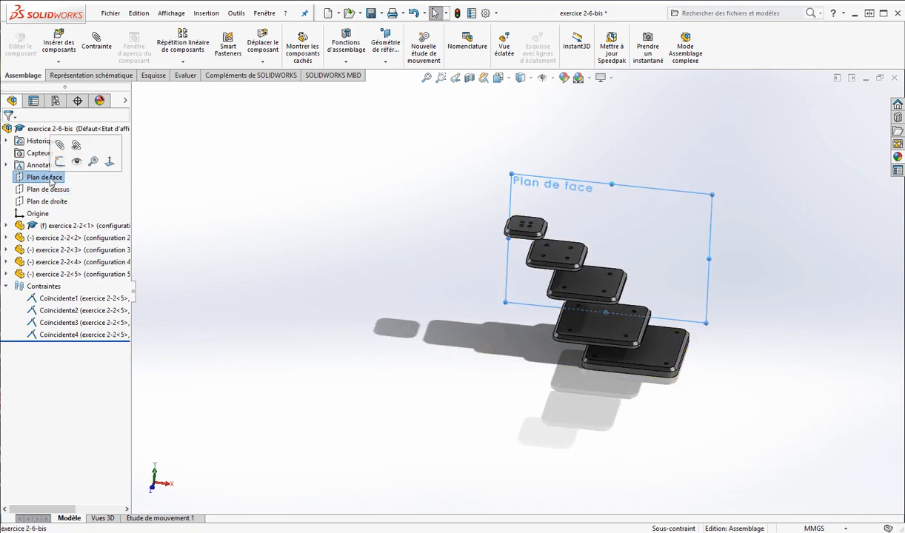
pyautogui.click(50, 190)
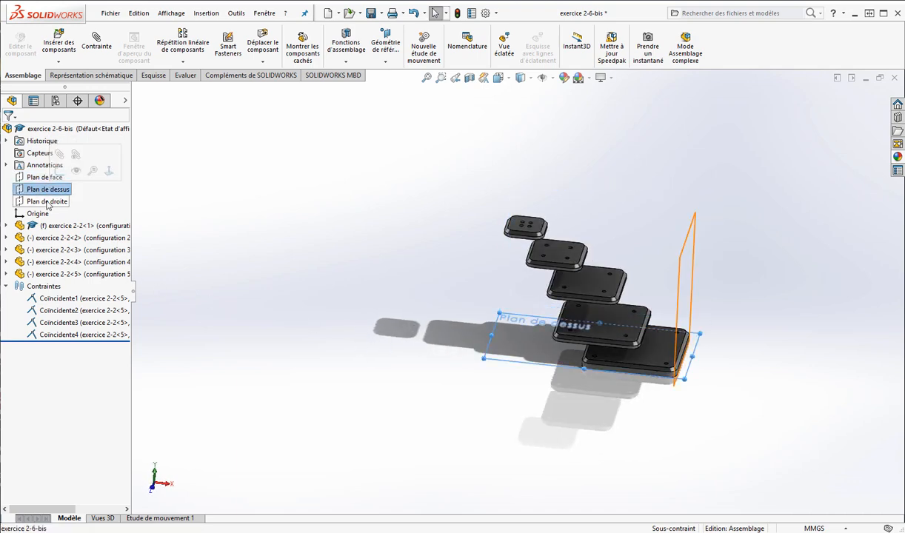
pyautogui.click(47, 202)
pyautogui.moveTo(361, 316); pyautogui.dragTo(358, 340, button='middle')
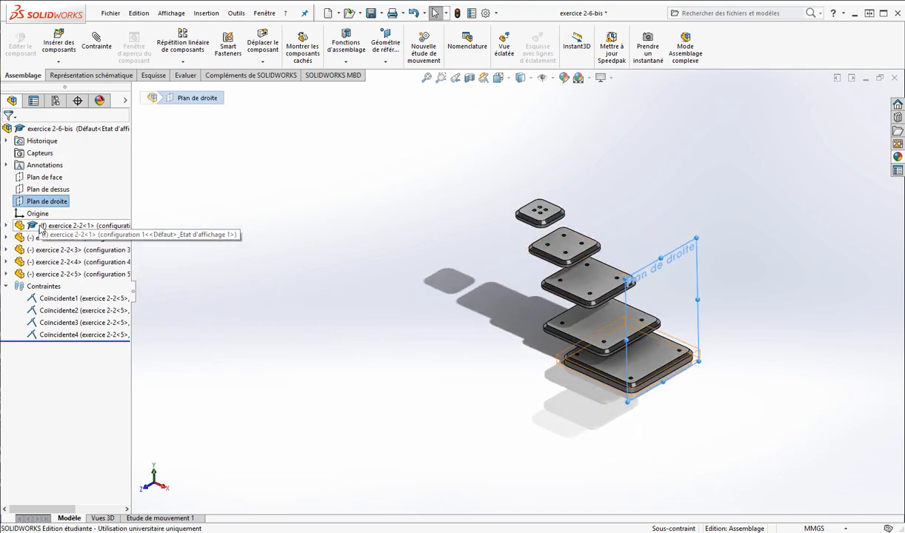
# Select the assembly's Plan de droite together with the Plan de droite of each of the five plates
pyautogui.click(21, 205)
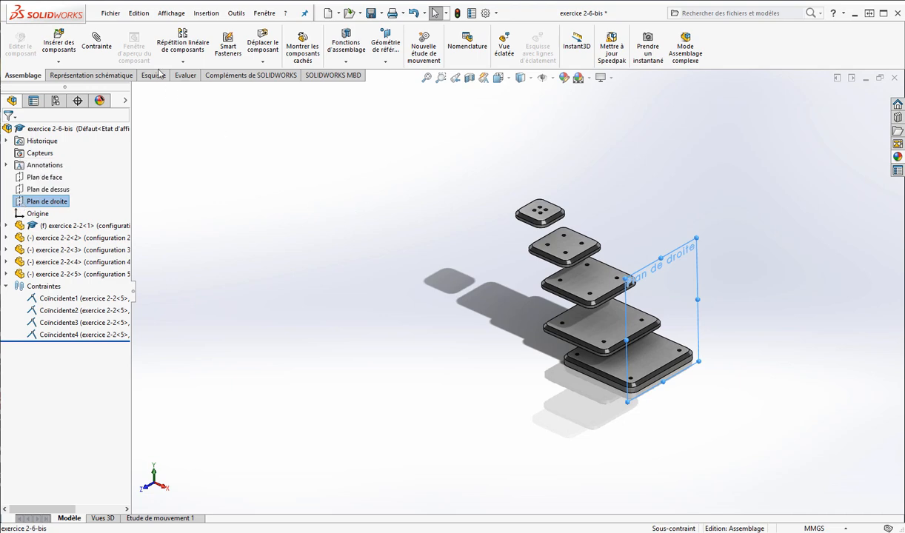
pyautogui.click(6, 226)
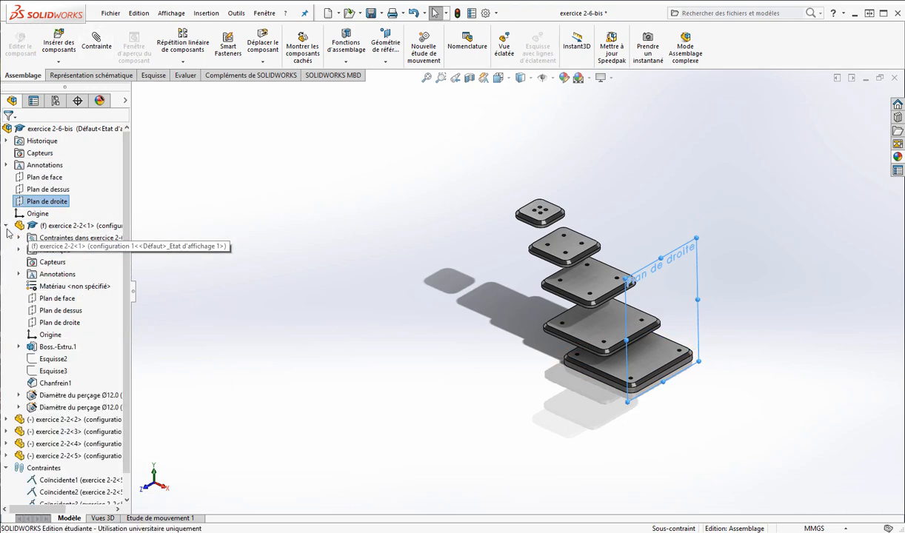
pyautogui.keyDown('ctrl'); pyautogui.click(59, 322); pyautogui.keyUp('ctrl')
pyautogui.click(7, 420)
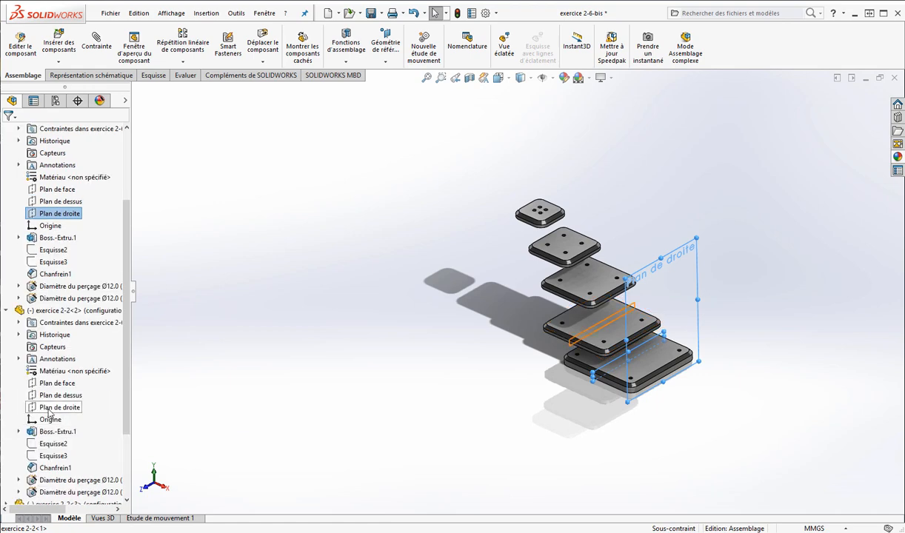
pyautogui.keyDown('ctrl'); pyautogui.click(59, 407); pyautogui.keyUp('ctrl')
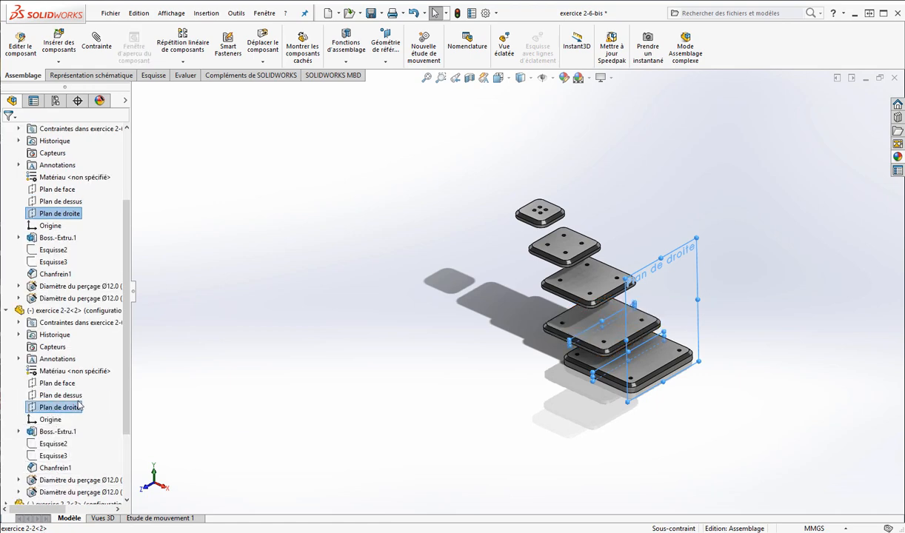
pyautogui.scroll(-3, 121, 460)
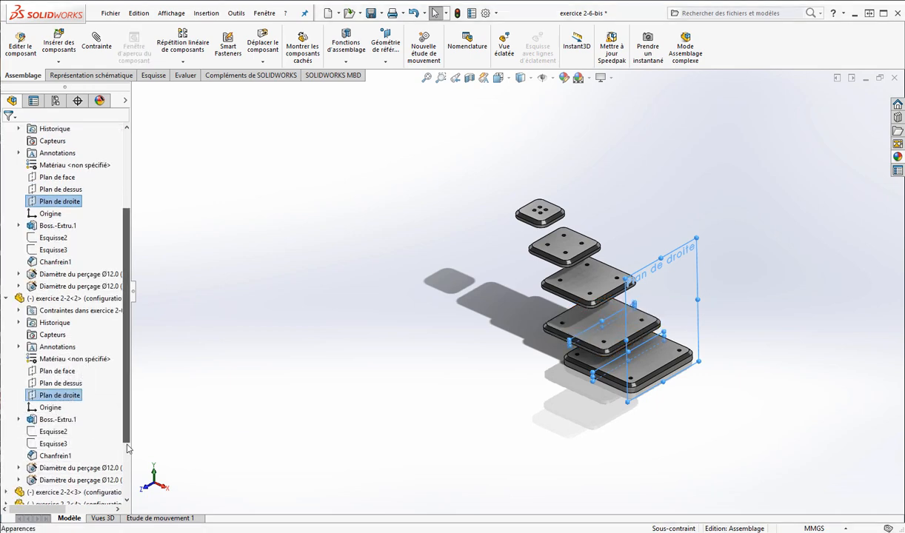
pyautogui.click(7, 408)
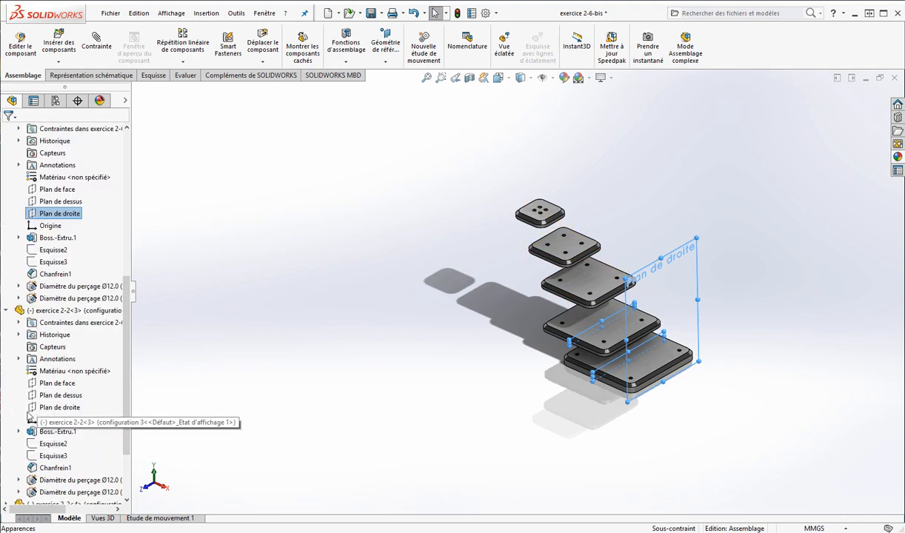
pyautogui.keyDown('ctrl'); pyautogui.click(59, 408); pyautogui.keyUp('ctrl')
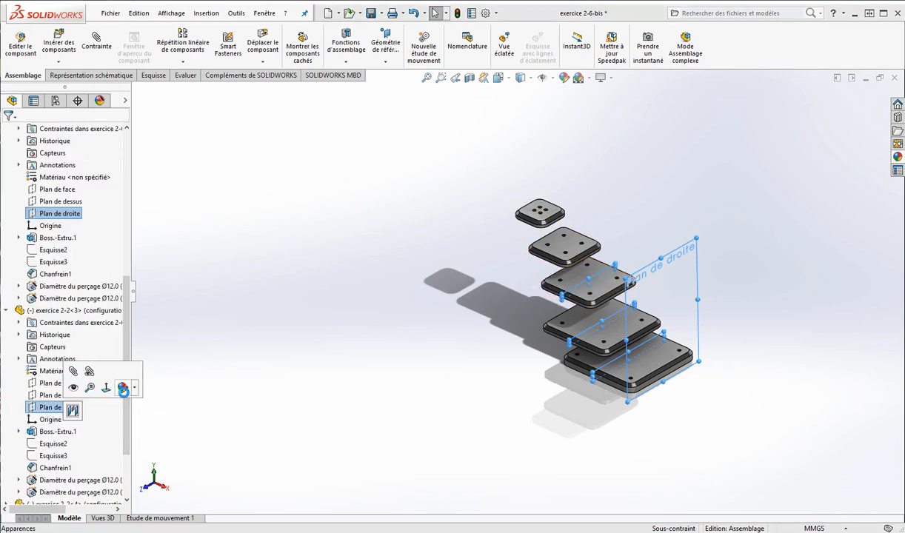
pyautogui.click(123, 386)
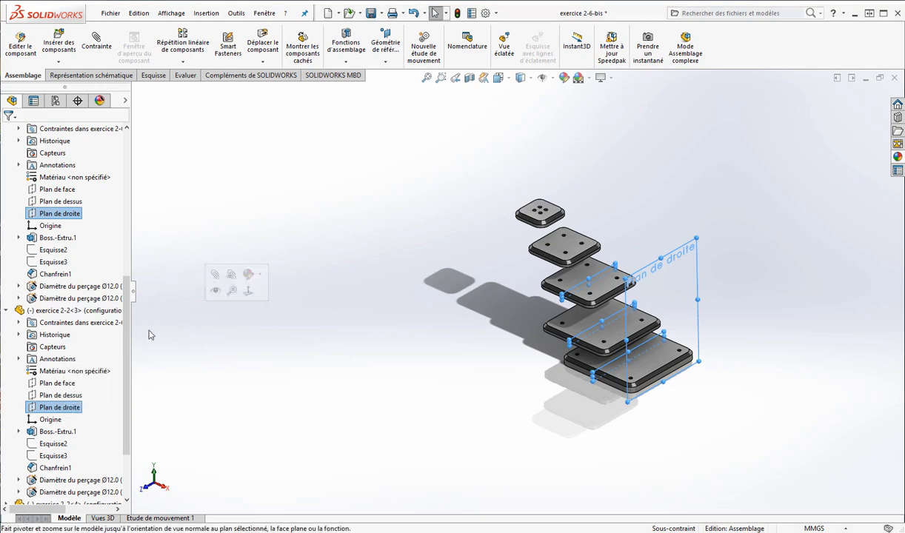
pyautogui.scroll(-3, 79, 422)
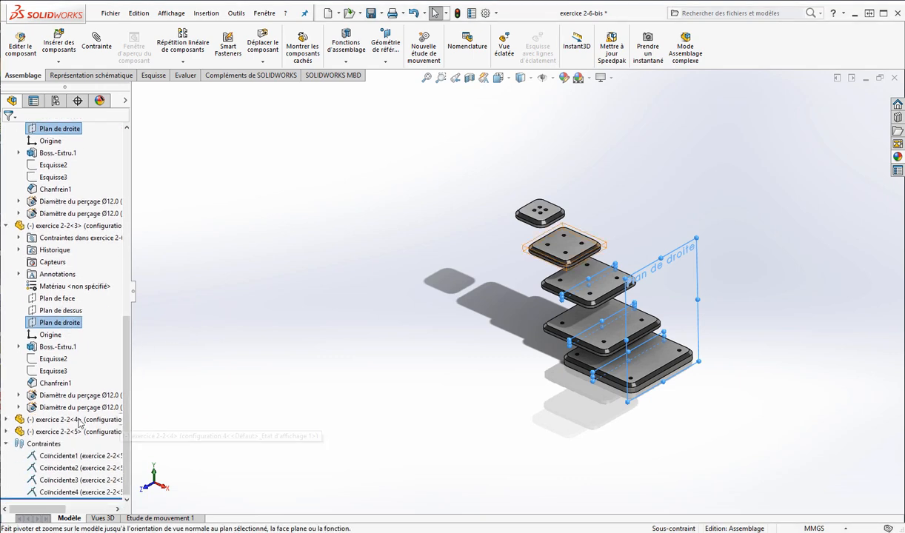
pyautogui.click(7, 420)
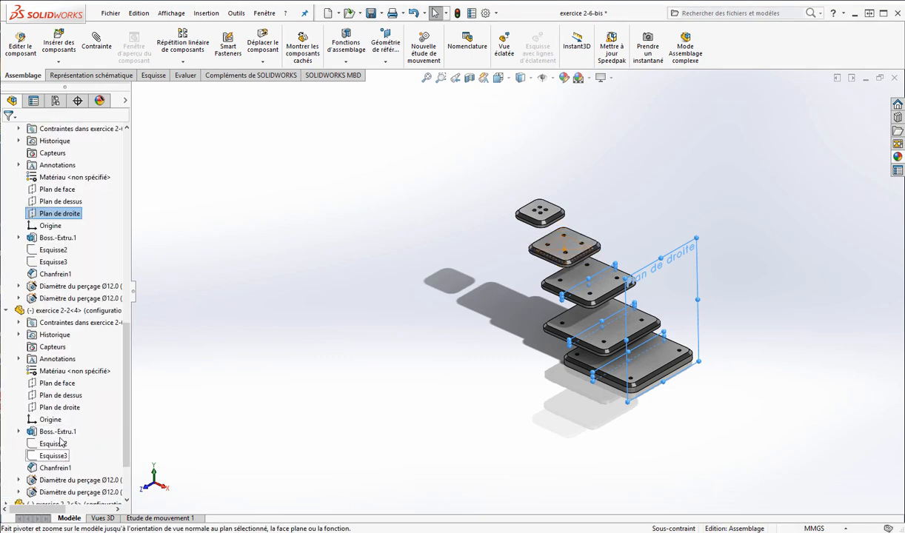
pyautogui.click(60, 408)
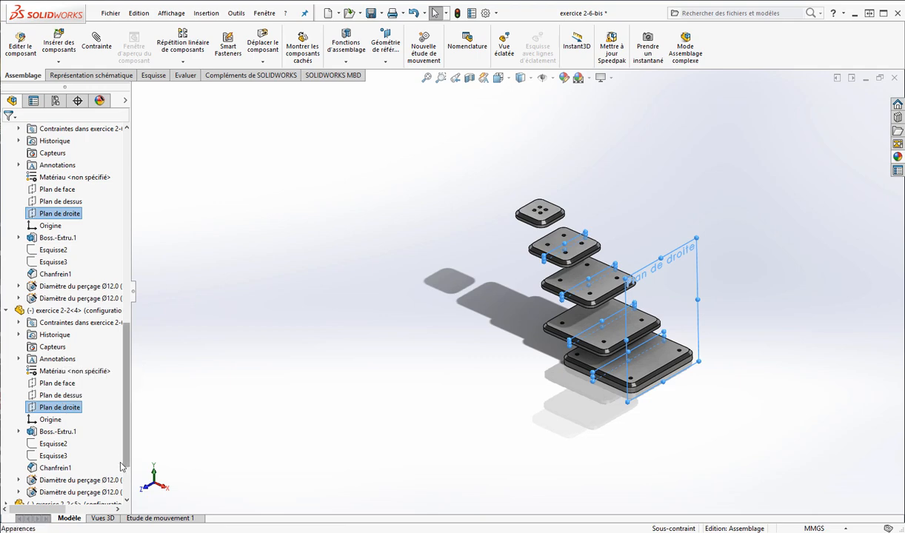
pyautogui.scroll(-3, 122, 467)
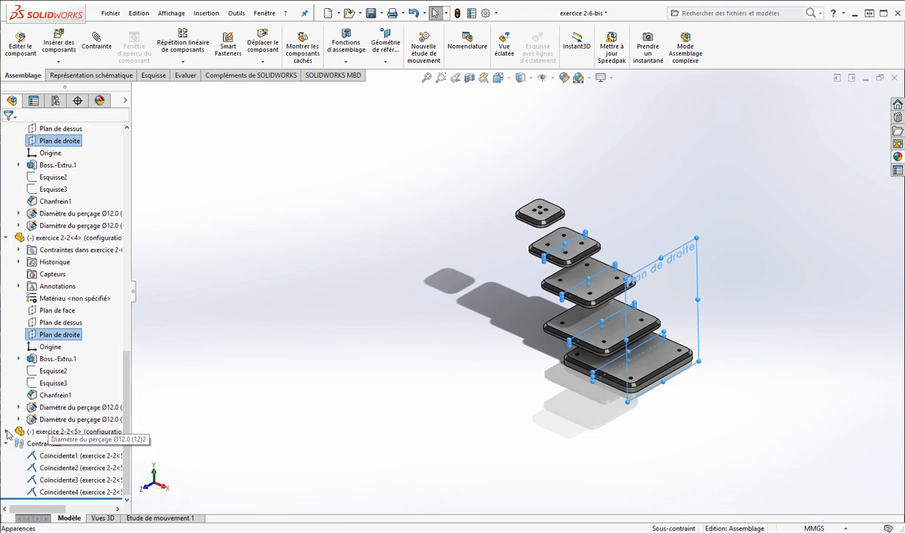
pyautogui.click(6, 432)
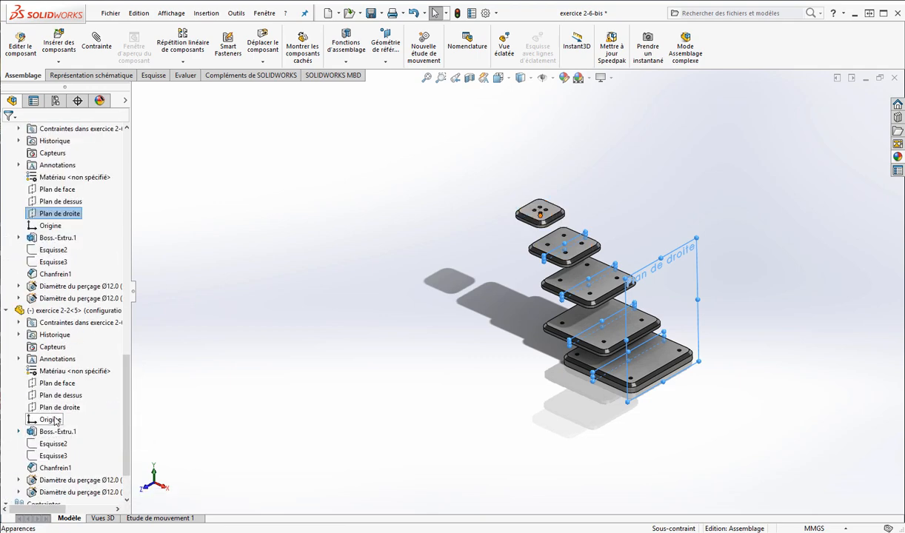
pyautogui.click(58, 407)
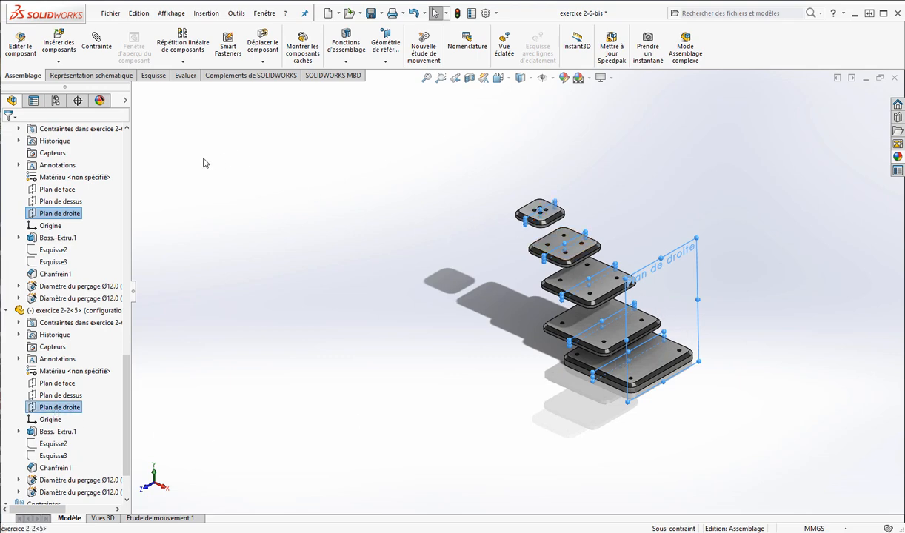
# Try to make the Plan de droite of all five plates coincident with the assembly's Plan de droite, and cancel the mate
pyautogui.click(97, 43)
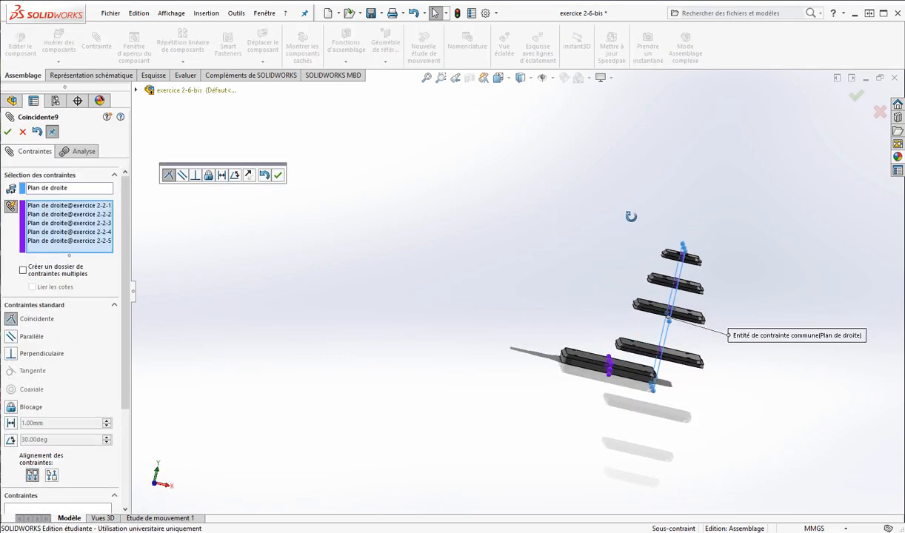
pyautogui.moveTo(630, 216); pyautogui.dragTo(545, 246, button='middle')
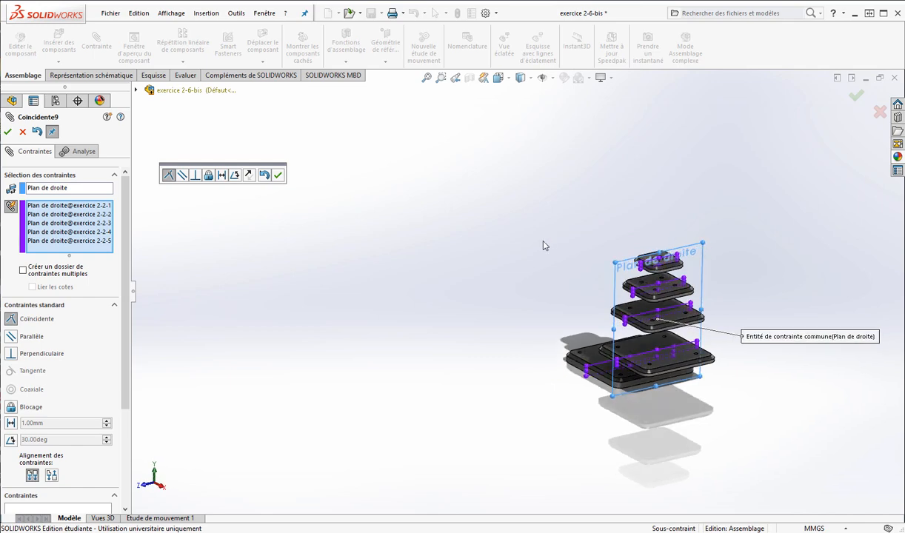
pyautogui.click(65, 208)
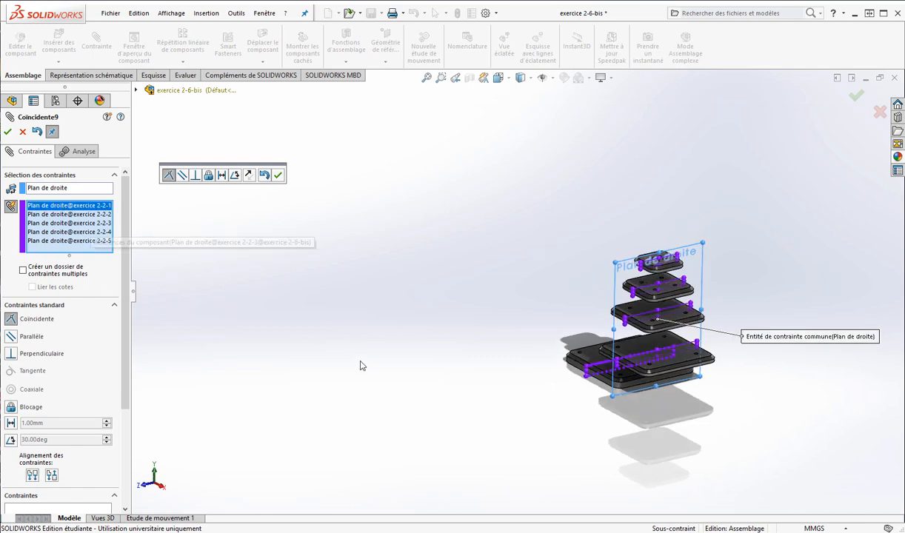
pyautogui.moveTo(362, 366)
pyautogui.mouseDown(button='middle')
pyautogui.moveTo(425, 343)
pyautogui.moveTo(374, 366)
pyautogui.mouseUp(button='middle')
pyautogui.click(278, 175)
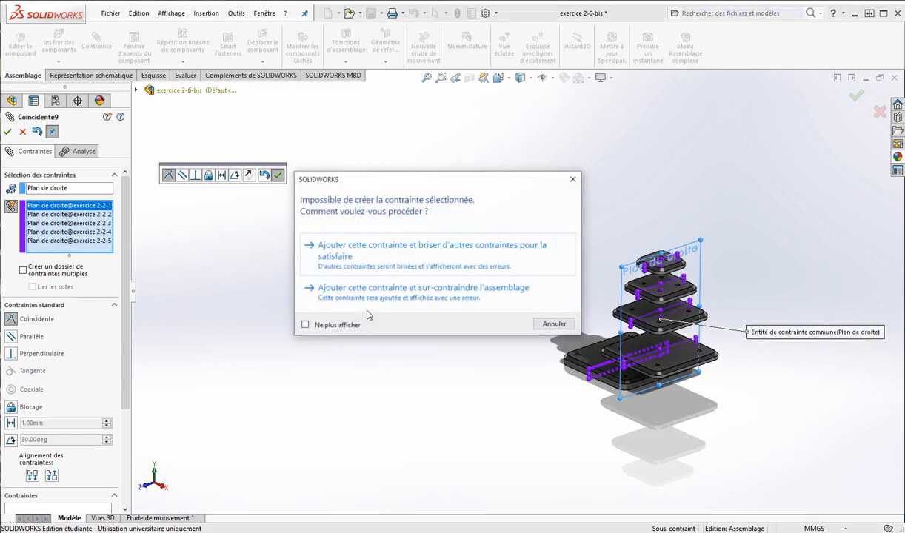
pyautogui.click(574, 180)
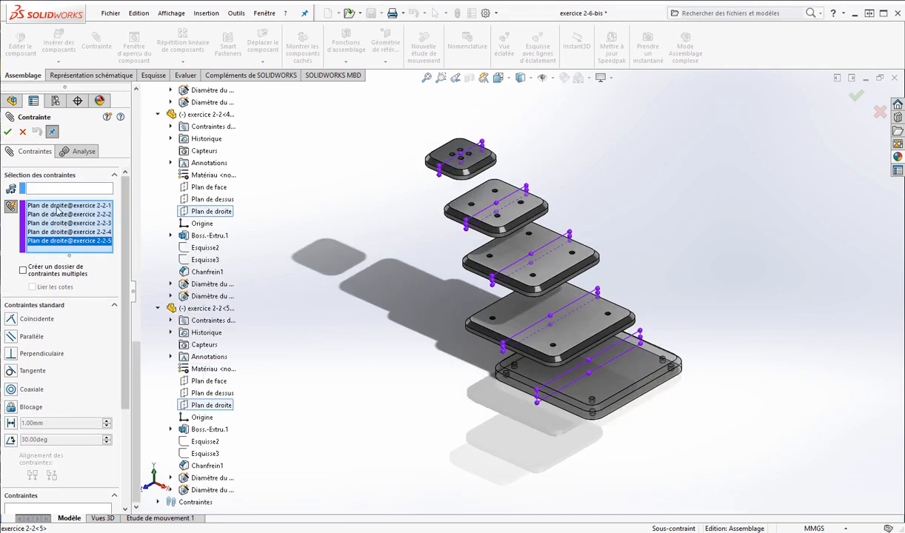
pyautogui.click(8, 132)
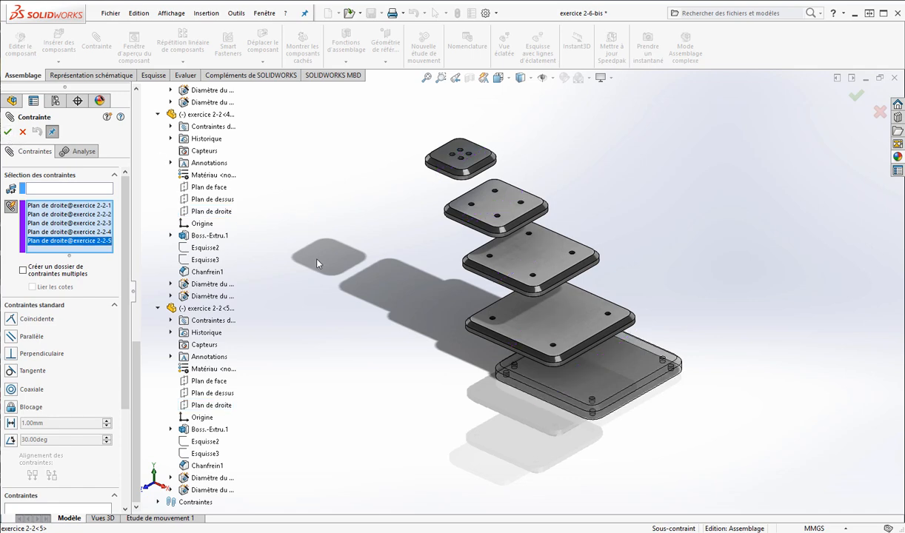
pyautogui.click(23, 132)
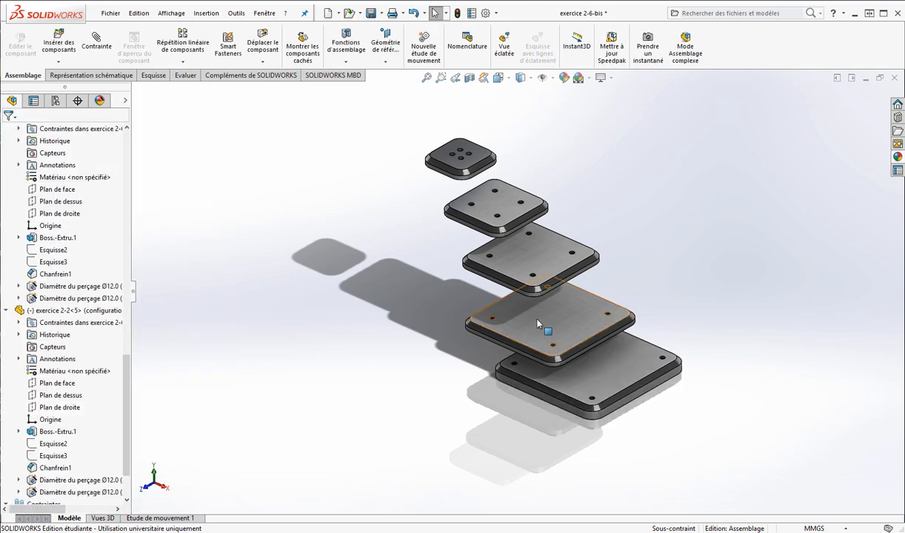
# Move the four upper plates sideways so each one sits roughly centred above the fixed base plate
pyautogui.moveTo(542, 326); pyautogui.dragTo(607, 328)
pyautogui.moveTo(543, 257); pyautogui.dragTo(613, 282)
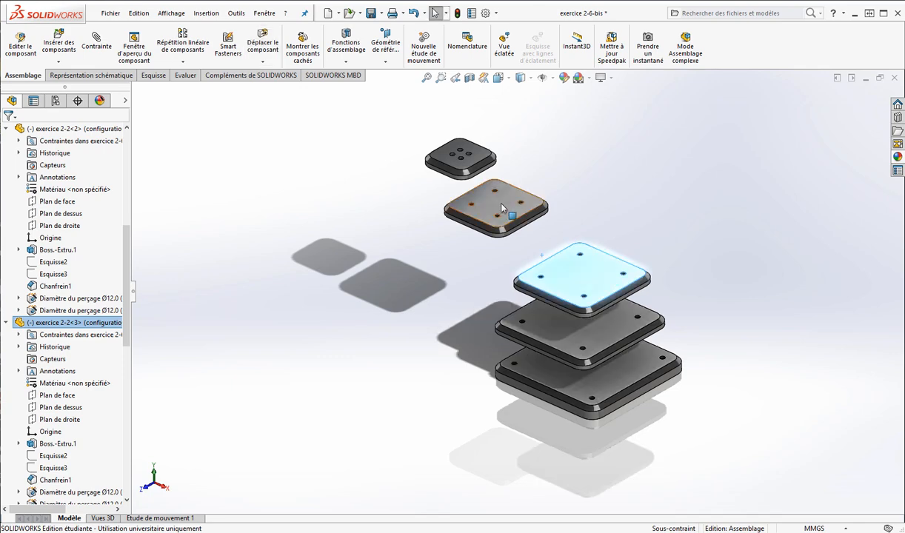
pyautogui.moveTo(477, 194); pyautogui.dragTo(562, 209)
pyautogui.moveTo(469, 158); pyautogui.dragTo(630, 177)
pyautogui.click(454, 218)
pyautogui.scroll(-1, 679, 332)
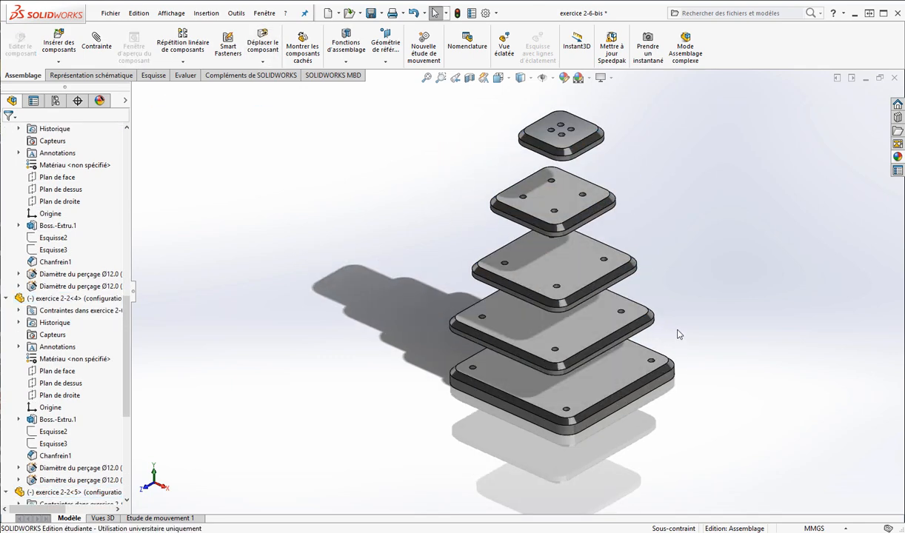
# Try a coincident mate between the Plan de droite of the base plate and the Plan de droite of the second plate
pyautogui.click(98, 46)
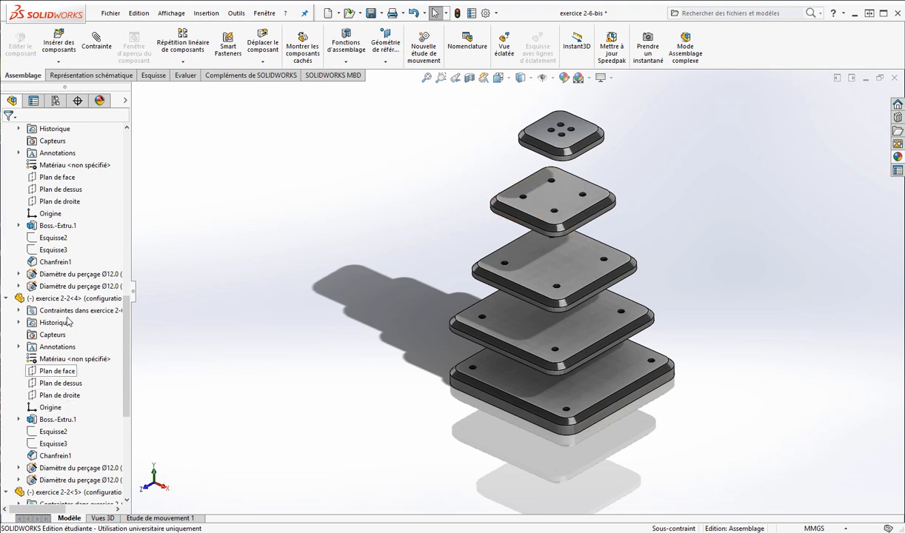
pyautogui.scroll(15, 64, 395)
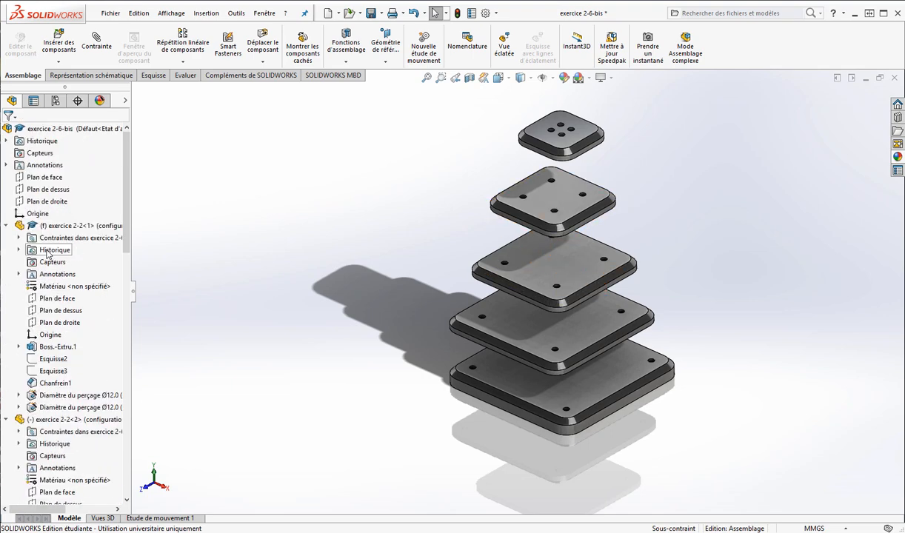
pyautogui.click(84, 327)
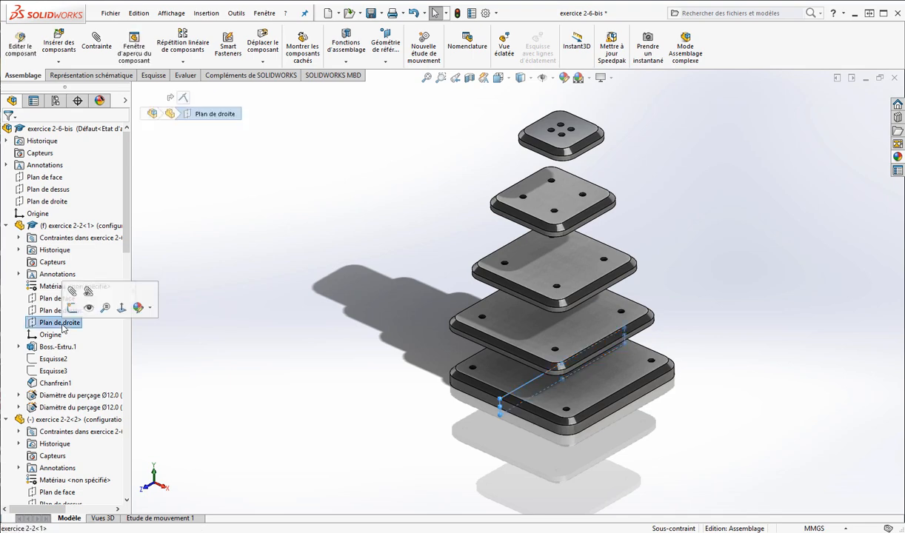
pyautogui.scroll(-2, 202, 299)
pyautogui.scroll(-3, 82, 333)
pyautogui.scroll(-3, 80, 339)
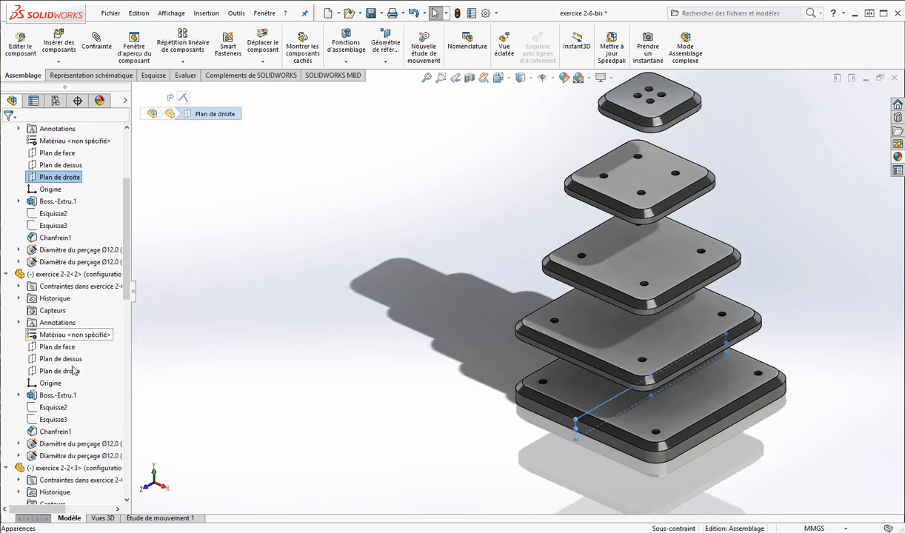
pyautogui.keyDown('ctrl'); pyautogui.click(67, 371); pyautogui.keyUp('ctrl')
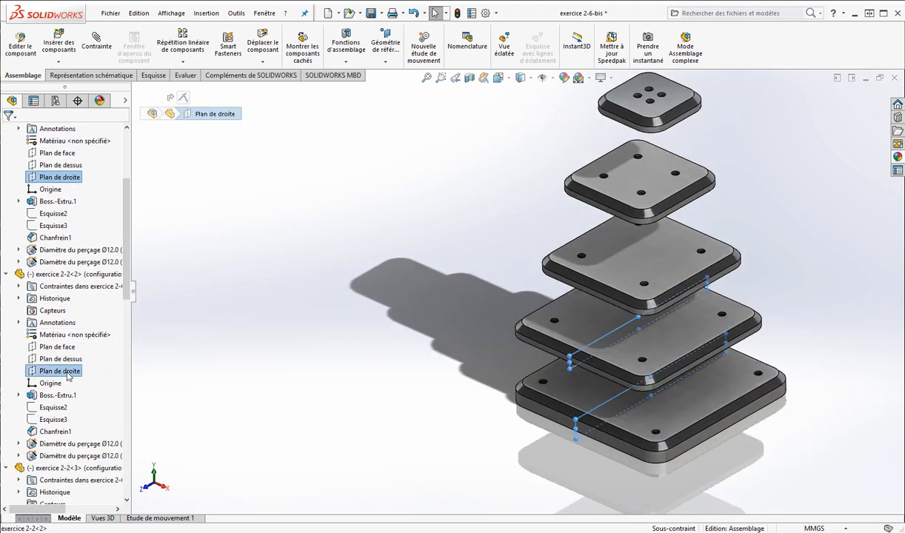
pyautogui.click(99, 52)
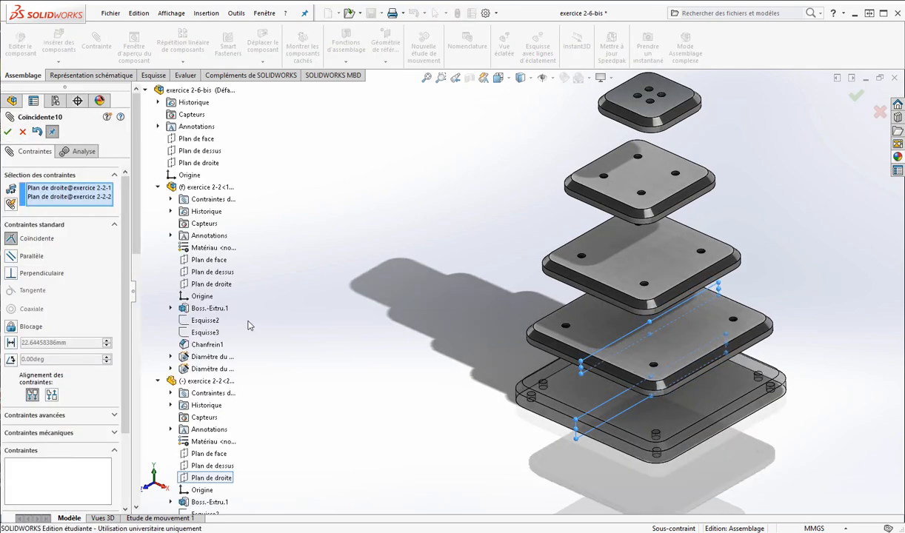
# Remove both Plan de droite entries from the mate selection
pyautogui.scroll(-1, 198, 339)
pyautogui.scroll(-2, 198, 339)
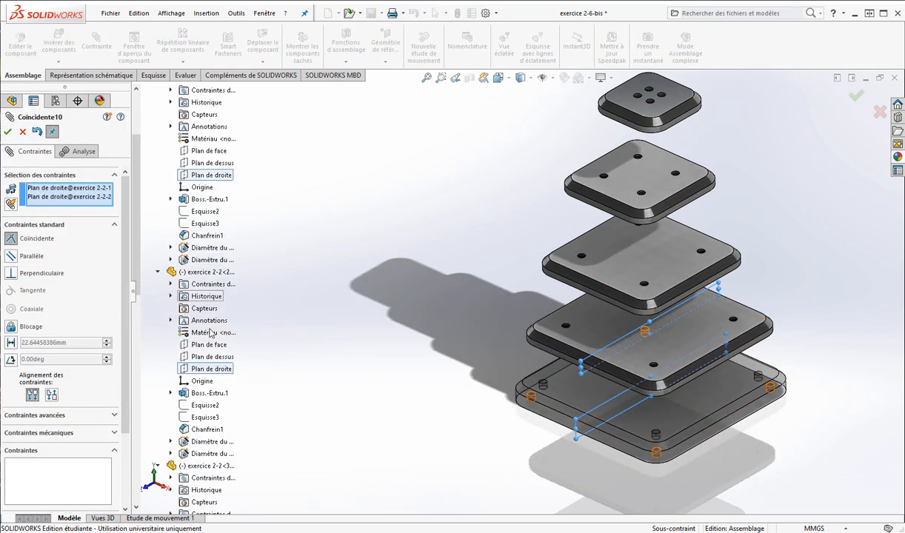
pyautogui.click(206, 370)
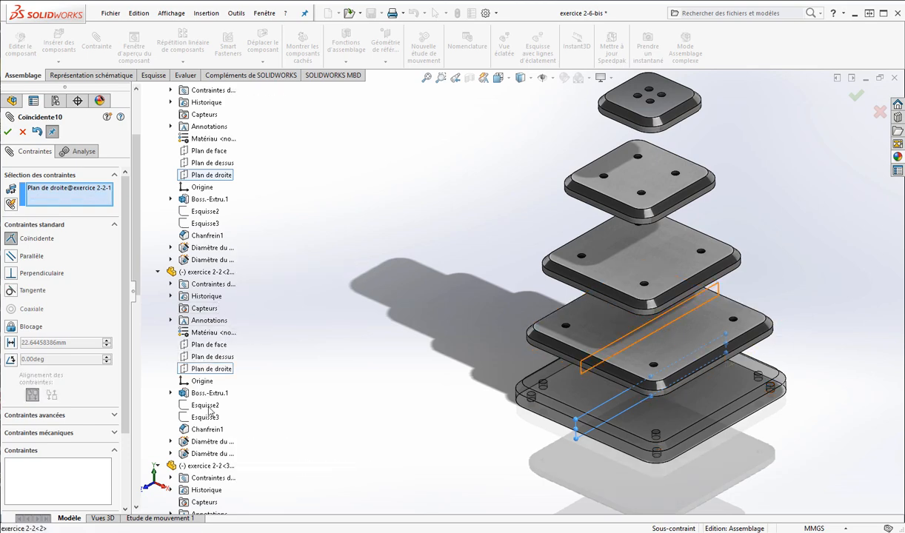
pyautogui.scroll(-1, 210, 281)
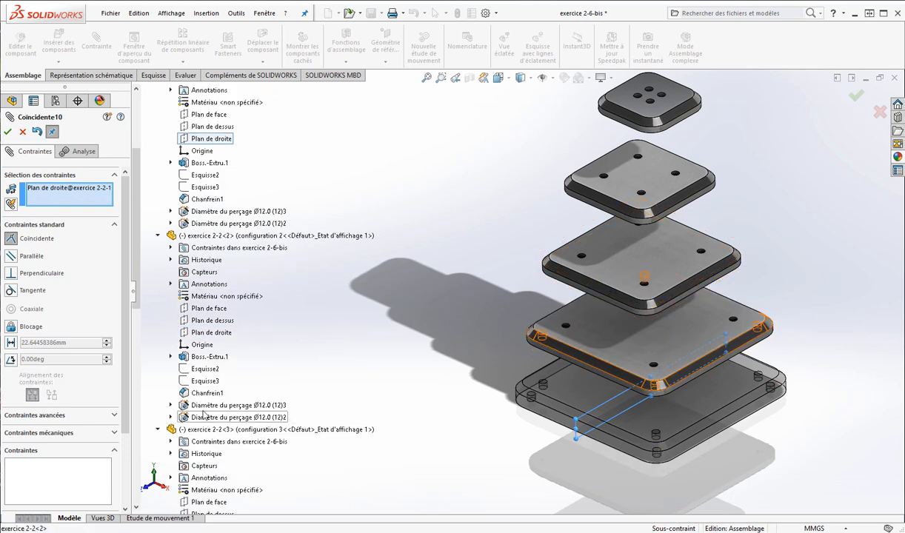
pyautogui.click(211, 140)
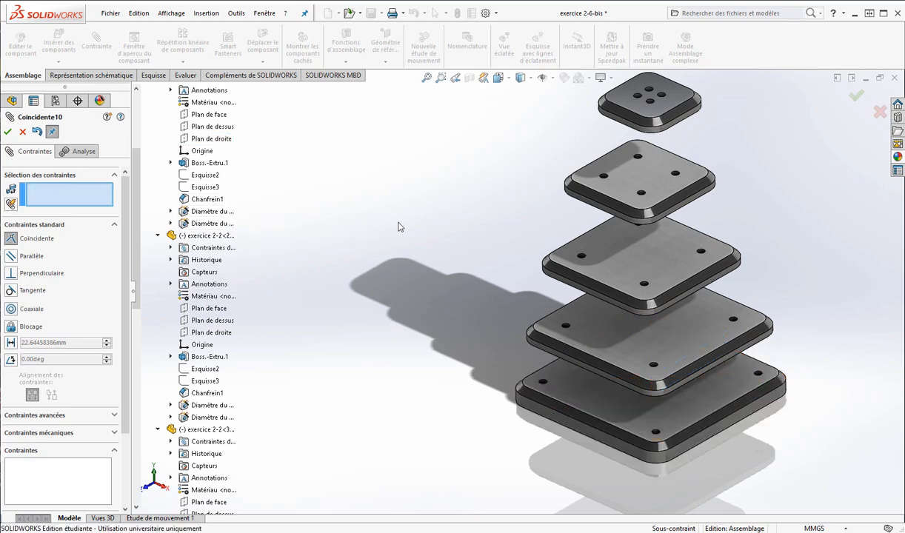
# Make the Plan de droite of the four upper plates coincident with the base plate's Plan de droite using multiple mate mode
pyautogui.scroll(4, 207, 270)
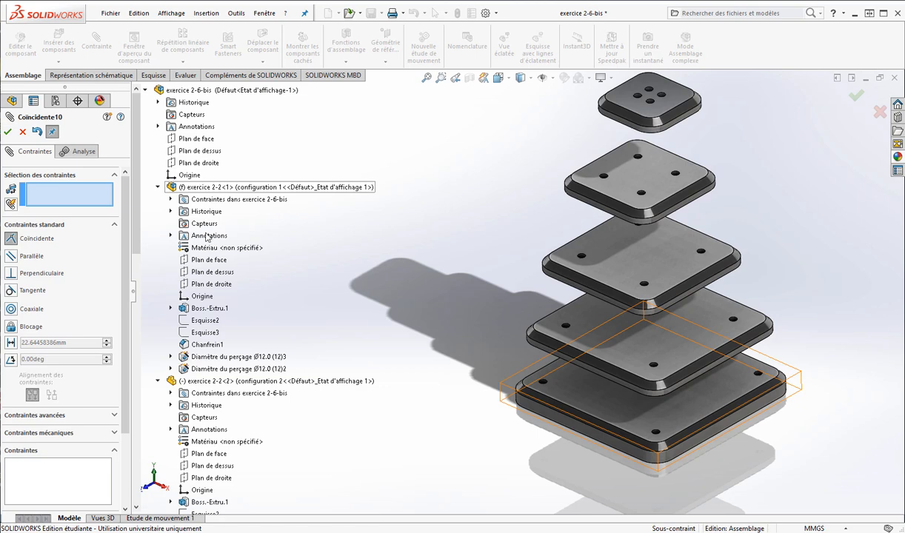
pyautogui.click(211, 285)
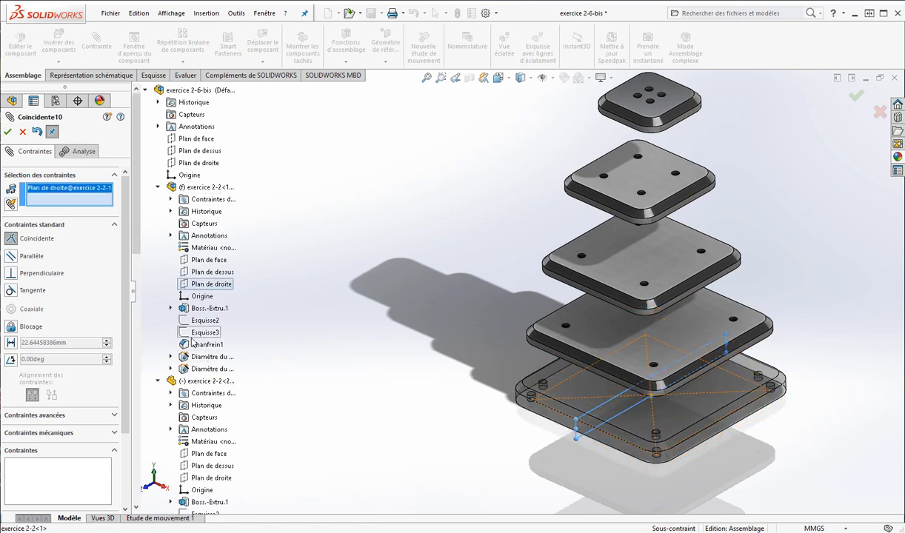
pyautogui.scroll(-6, 191, 341)
pyautogui.click(211, 260)
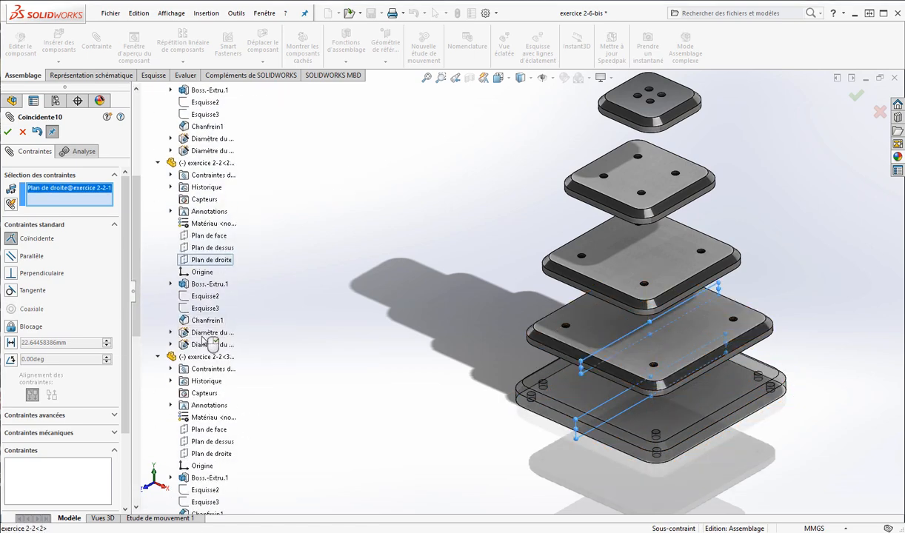
pyautogui.scroll(-5, 215, 325)
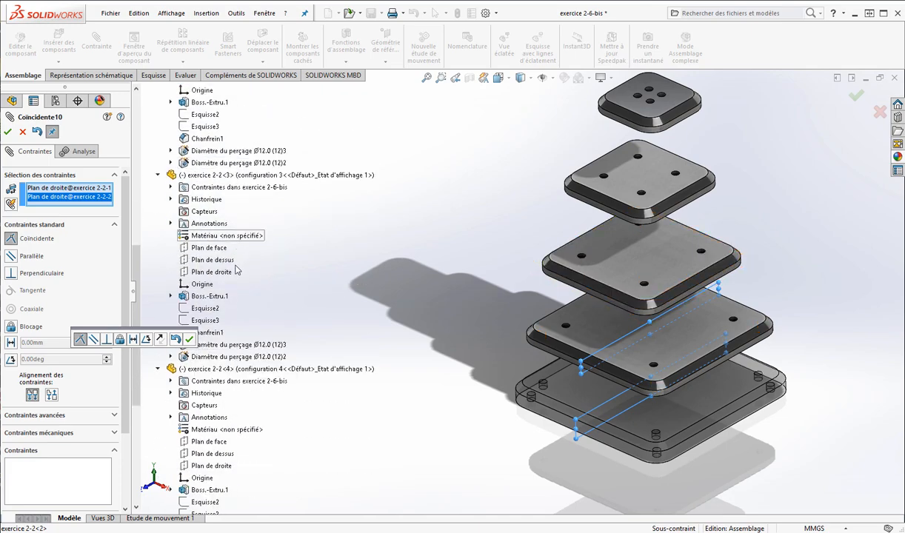
pyautogui.scroll(-2, 248, 275)
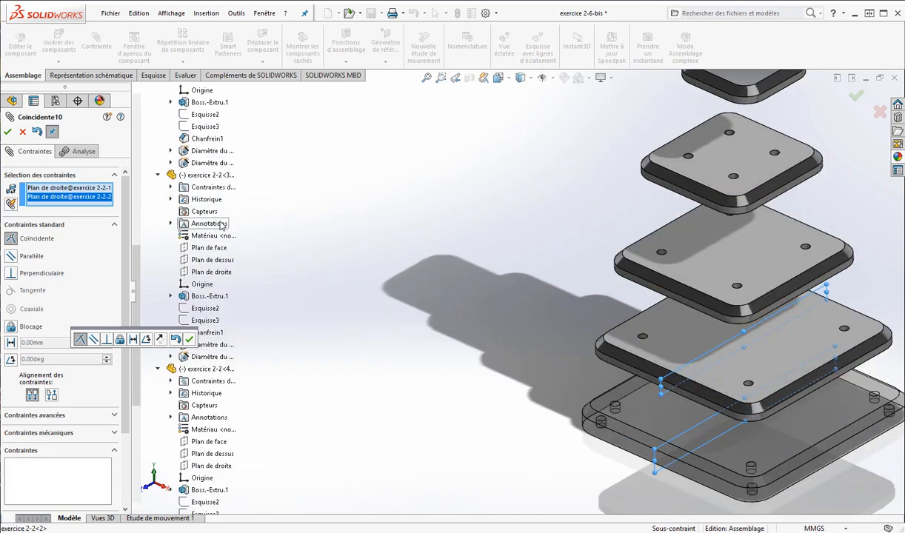
pyautogui.scroll(1, 220, 225)
pyautogui.scroll(2, 250, 304)
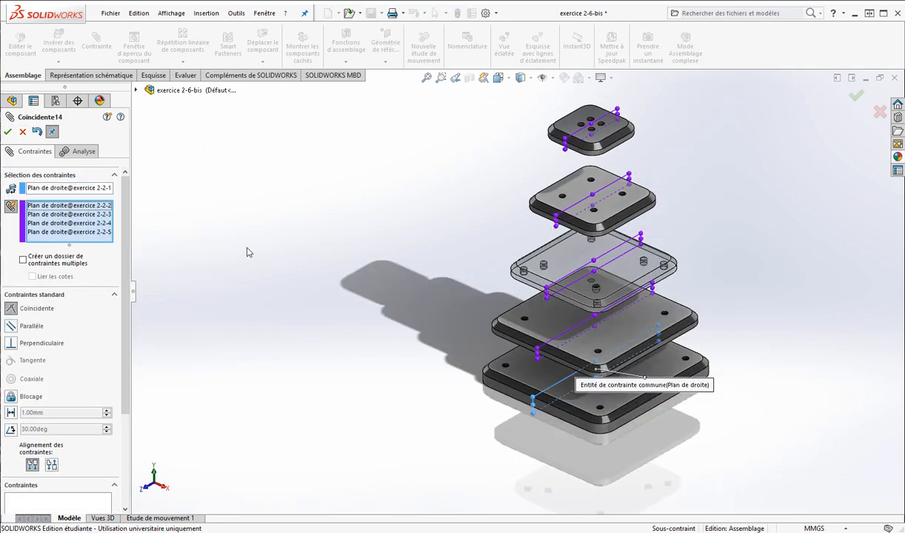
pyautogui.click(7, 132)
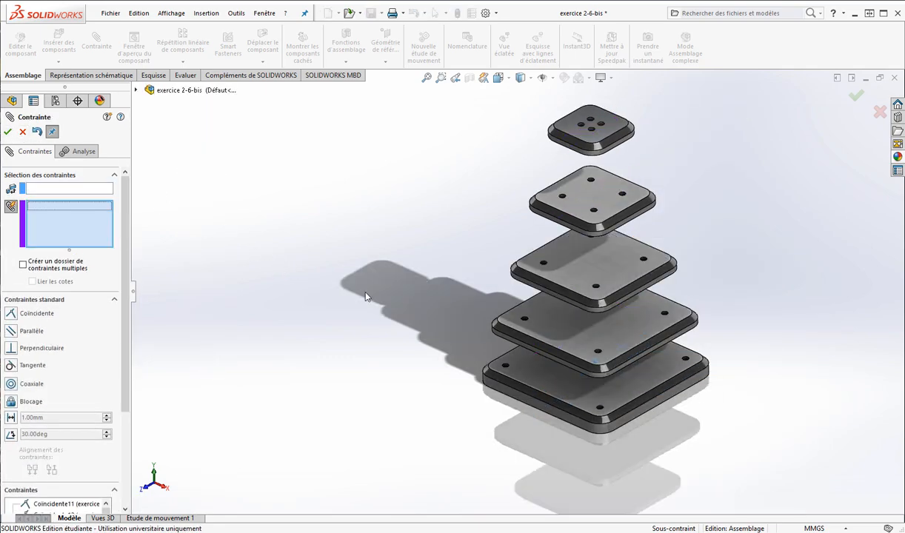
pyautogui.click(23, 132)
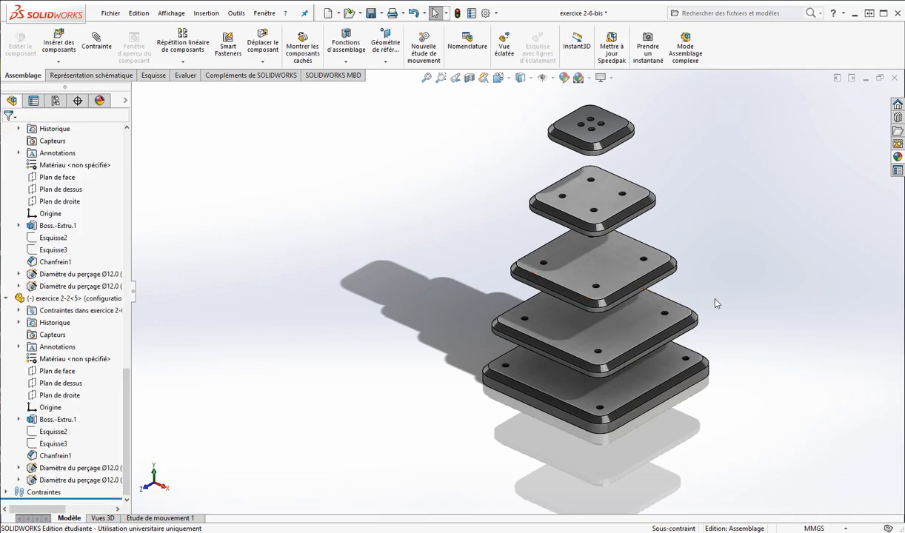
# Shift the third plate slightly downward to test its remaining freedom of movement
pyautogui.moveTo(715, 303); pyautogui.dragTo(596, 277, button='middle')
pyautogui.click(592, 261)
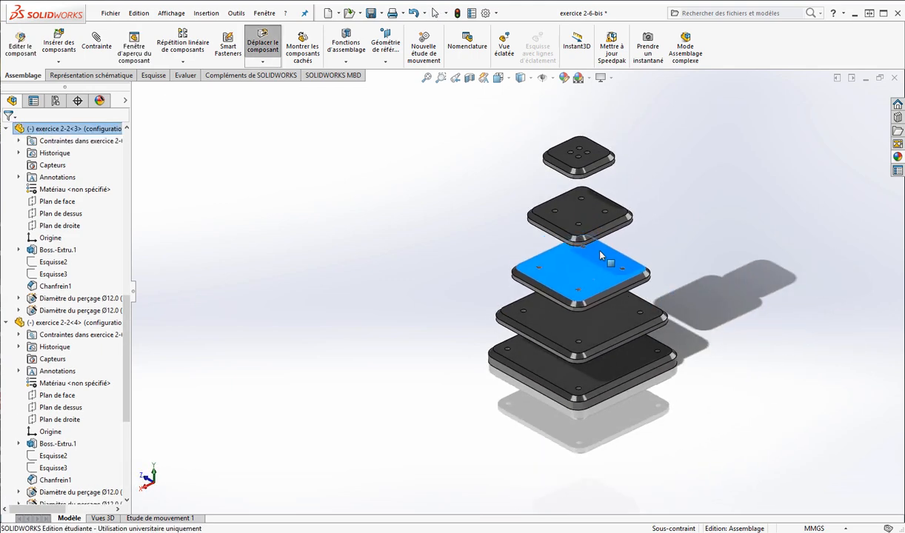
pyautogui.moveTo(601, 255); pyautogui.dragTo(583, 266)
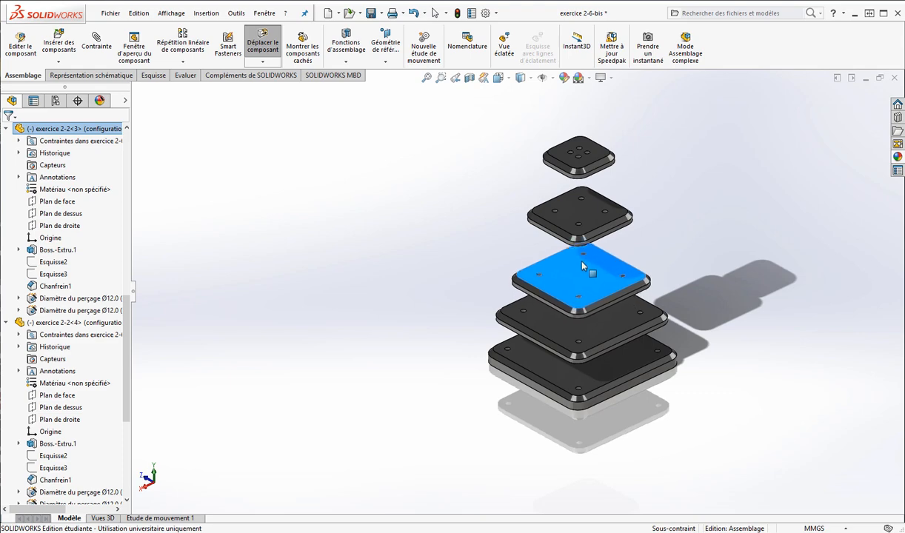
pyautogui.click(381, 347)
pyautogui.moveTo(662, 244); pyautogui.dragTo(562, 258, button='middle')
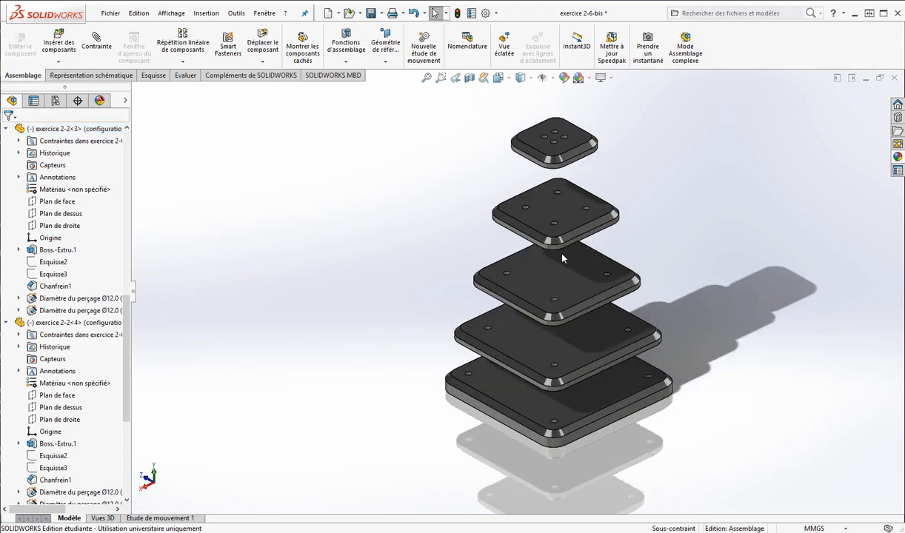
# Lower the top plate slightly toward the fourth plate and check the stack's alignment
pyautogui.moveTo(586, 290); pyautogui.dragTo(560, 175, button='middle')
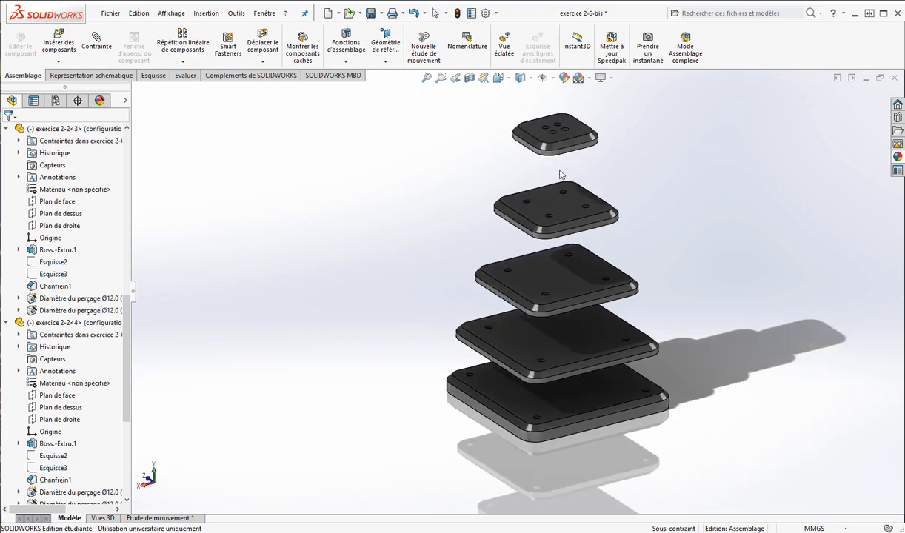
pyautogui.moveTo(560, 134); pyautogui.dragTo(604, 228)
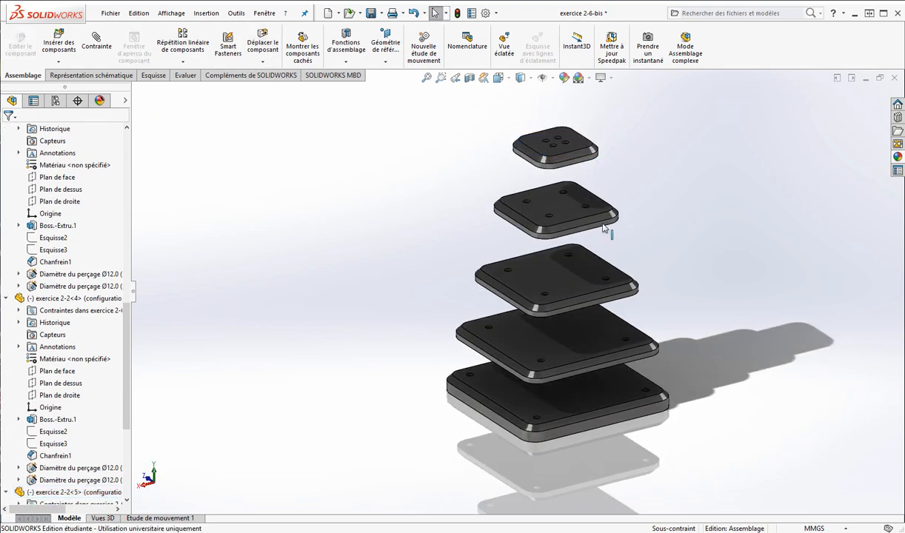
pyautogui.moveTo(418, 254); pyautogui.dragTo(428, 266, button='middle')
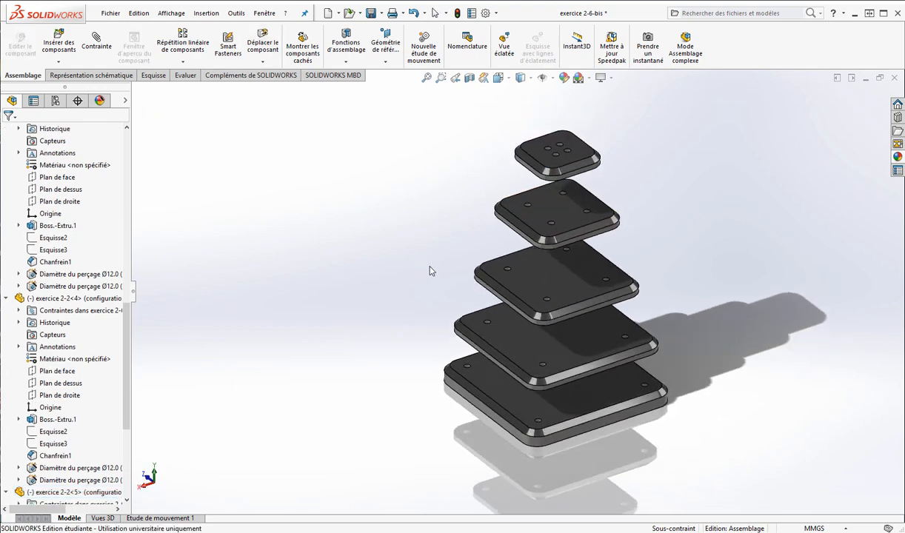
pyautogui.scroll(-1, 667, 292)
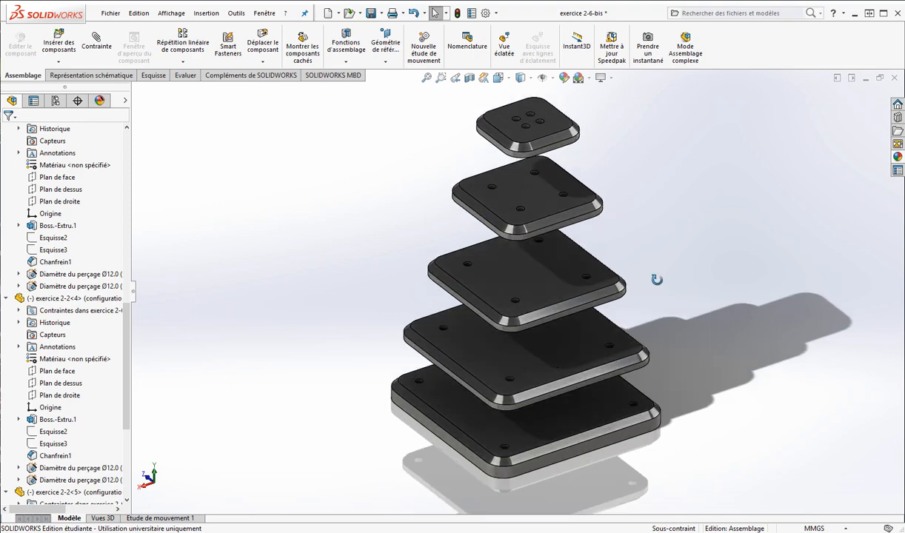
pyautogui.moveTo(656, 279); pyautogui.dragTo(650, 278, button='middle')
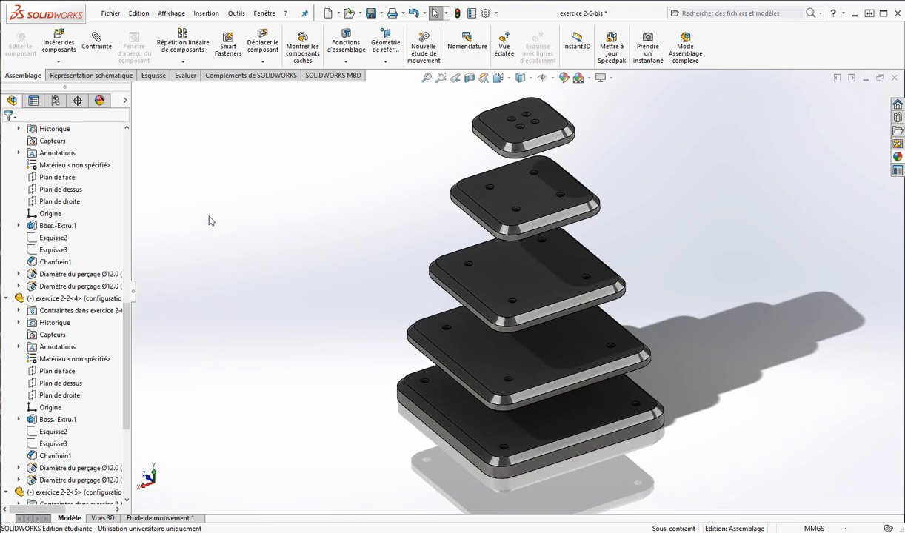
# Switch to the exercice 2-6 assembly and examine a corner post between the grey base and the magenta plate
pyautogui.click(264, 12)
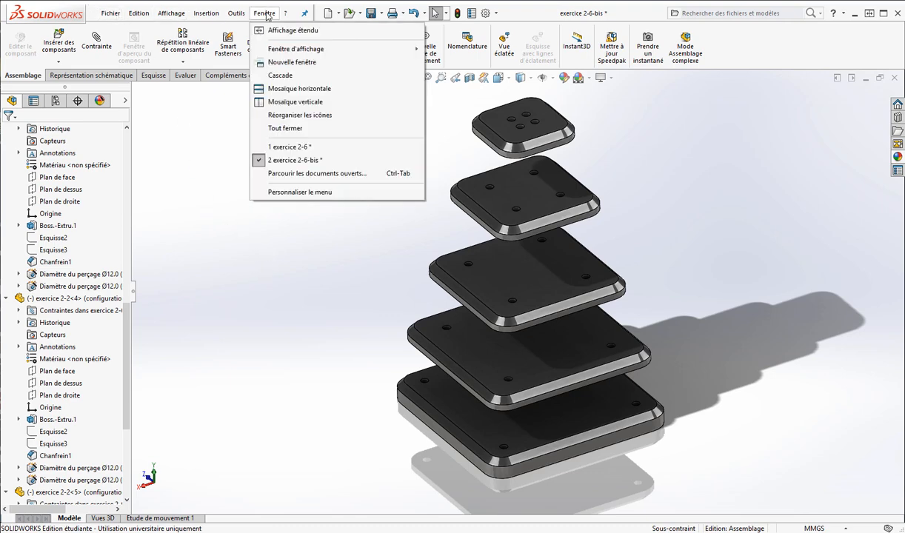
pyautogui.click(289, 148)
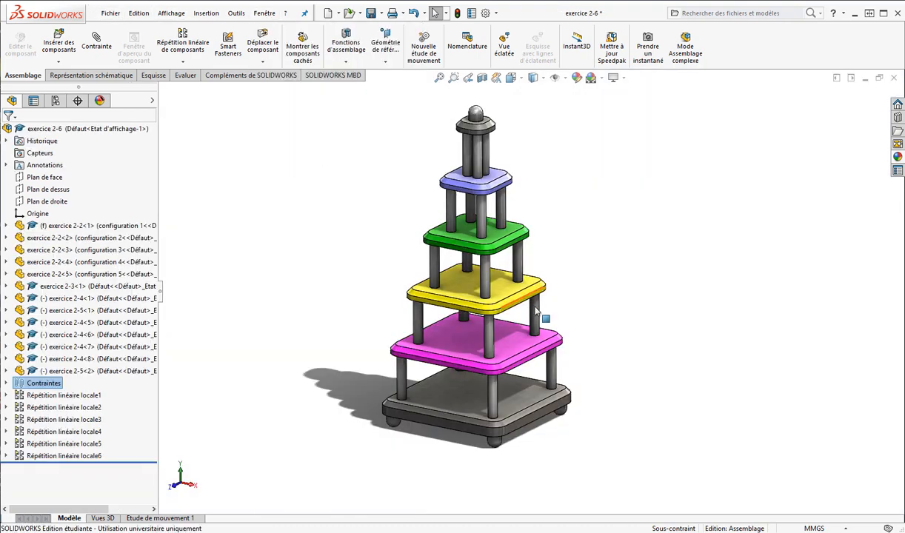
pyautogui.moveTo(552, 264); pyautogui.dragTo(548, 288, button='middle')
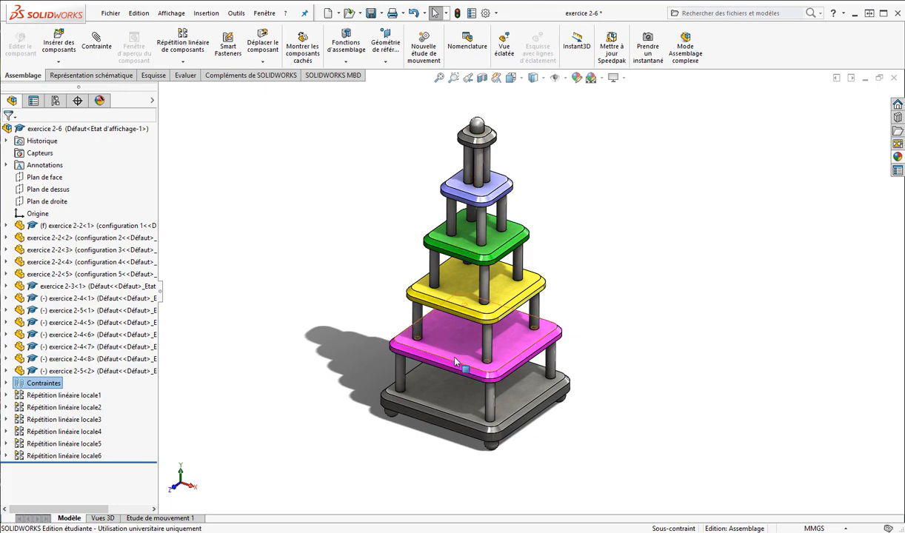
pyautogui.scroll(-5, 432, 378)
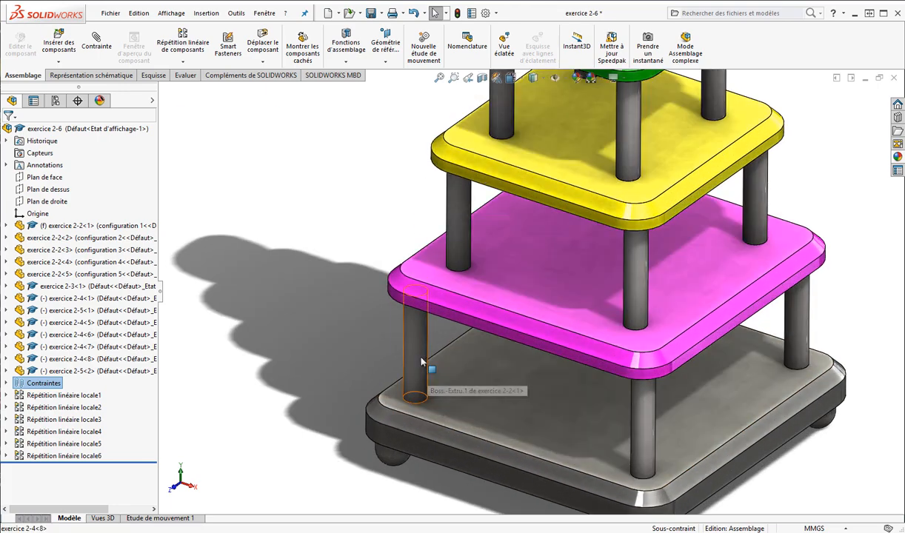
pyautogui.click(432, 357)
pyautogui.scroll(-1, 700, 424)
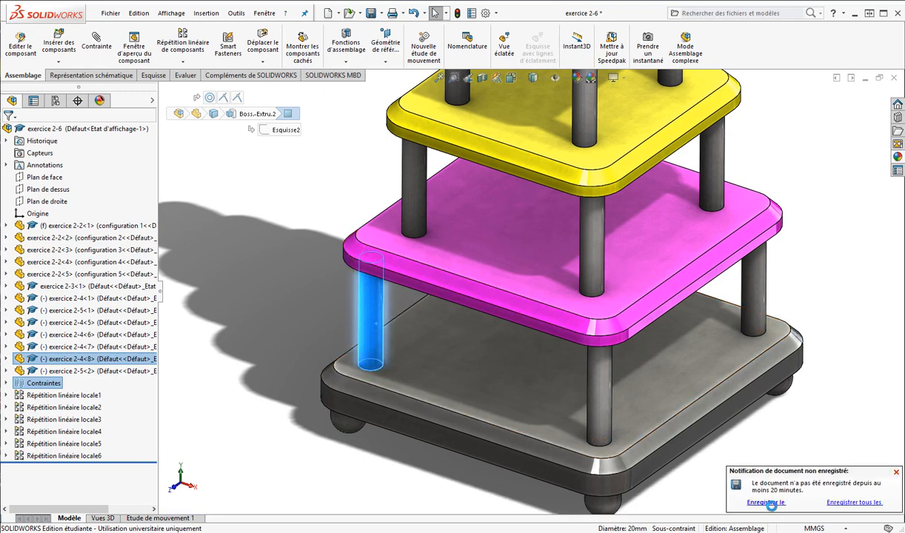
# Save exercice 2-6 and highlight the components of Répétition linéaire locale6
pyautogui.click(756, 502)
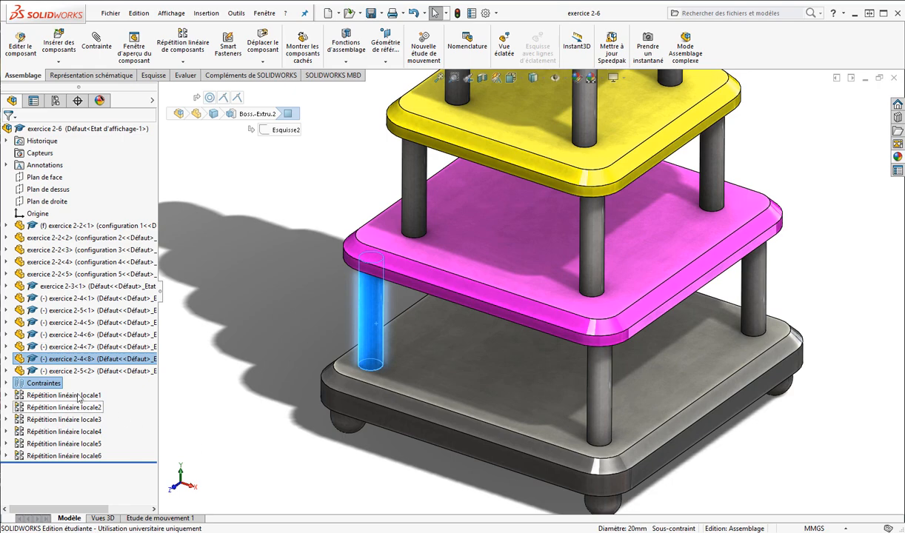
pyautogui.click(64, 456)
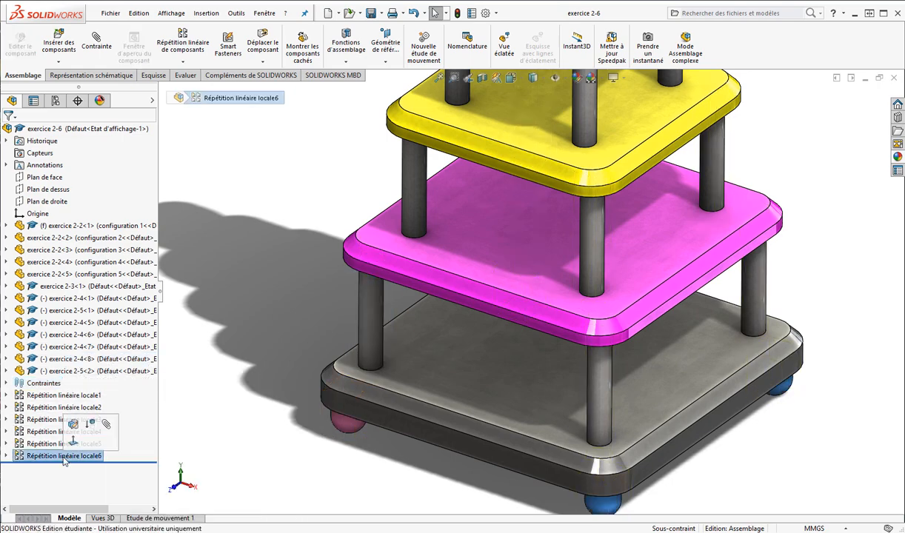
# Review the directions, spacing and repeated component in the definition of Répétition linéaire locale5, the lower corner post pattern
pyautogui.click(45, 444)
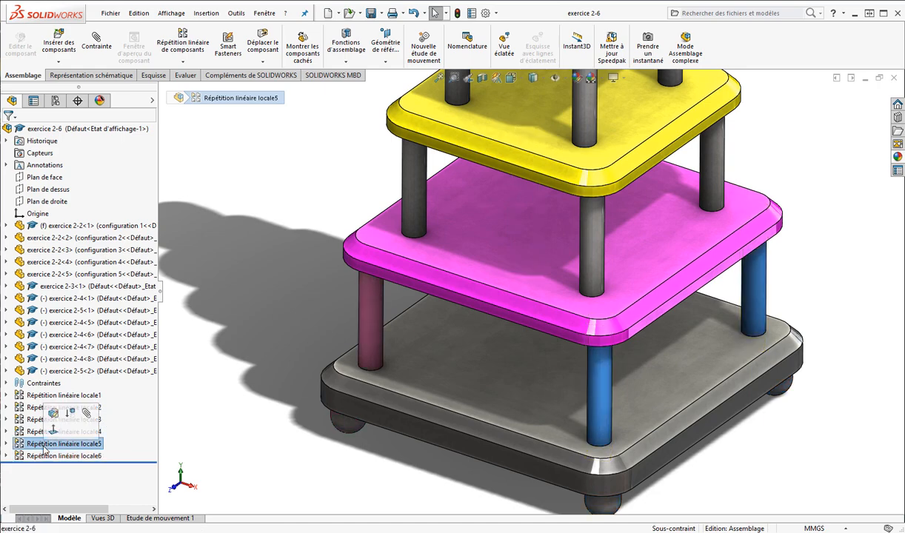
pyautogui.rightClick(25, 445)
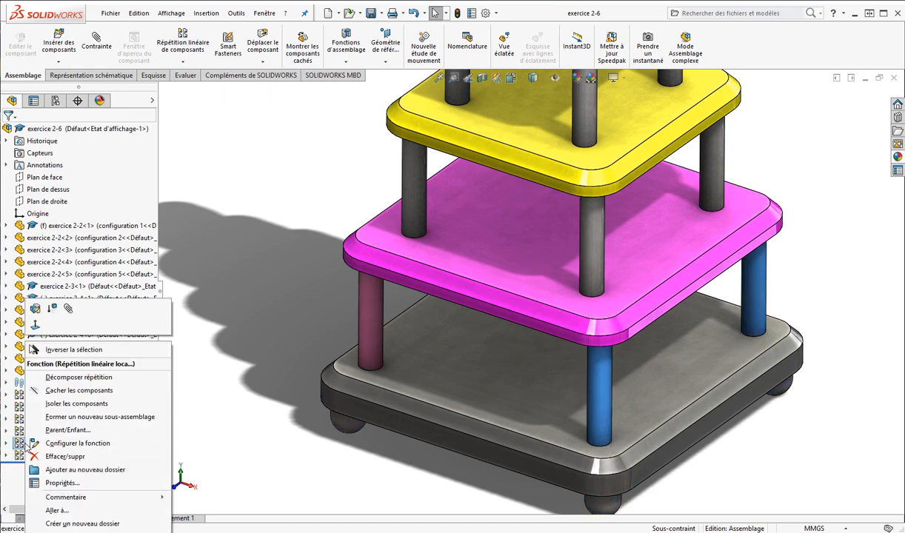
pyautogui.click(36, 307)
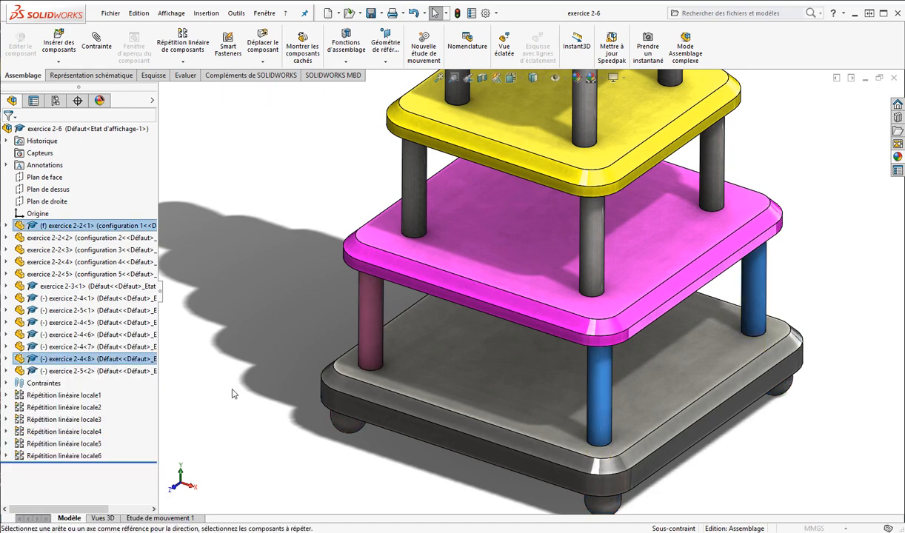
pyautogui.moveTo(283, 373); pyautogui.dragTo(290, 371, button='middle')
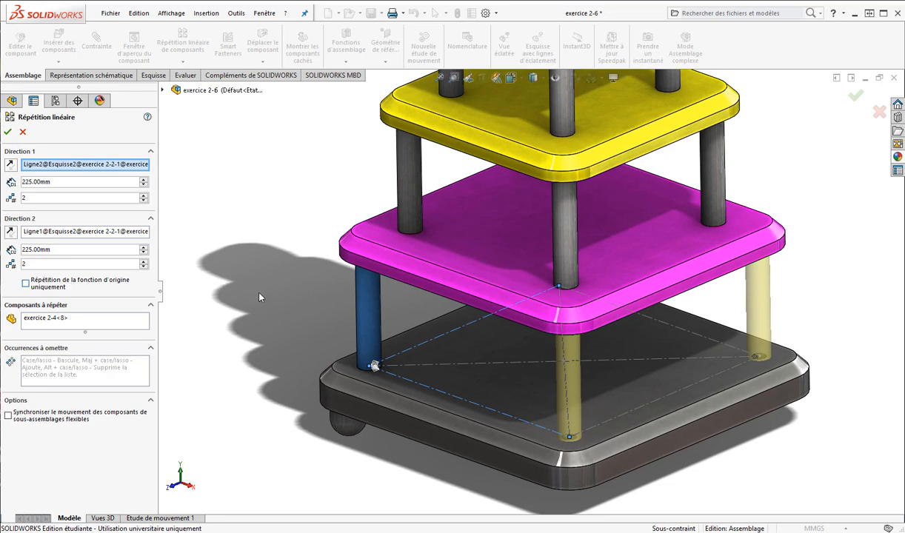
pyautogui.click(8, 132)
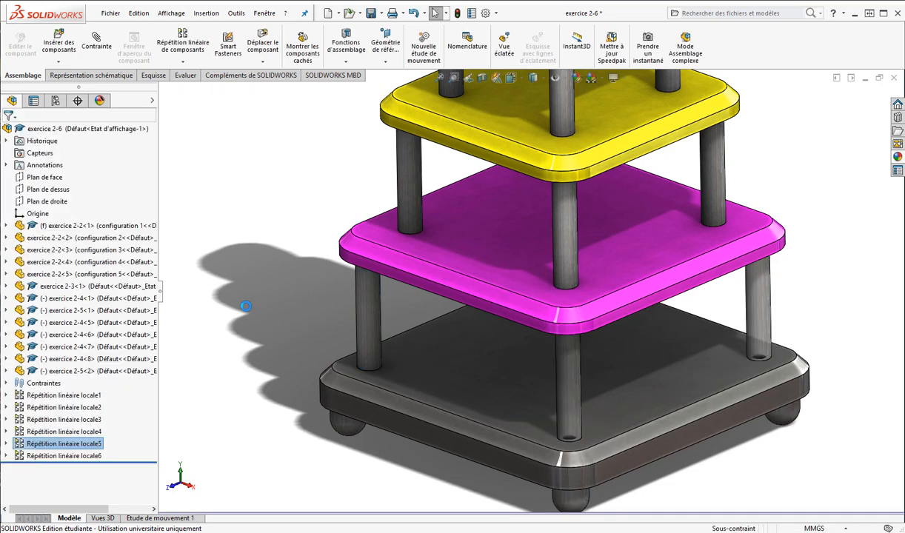
# Suppress Répétition linéaire locale5 so only the original post remains between the grey base and the magenta plate
pyautogui.rightClick(64, 448)
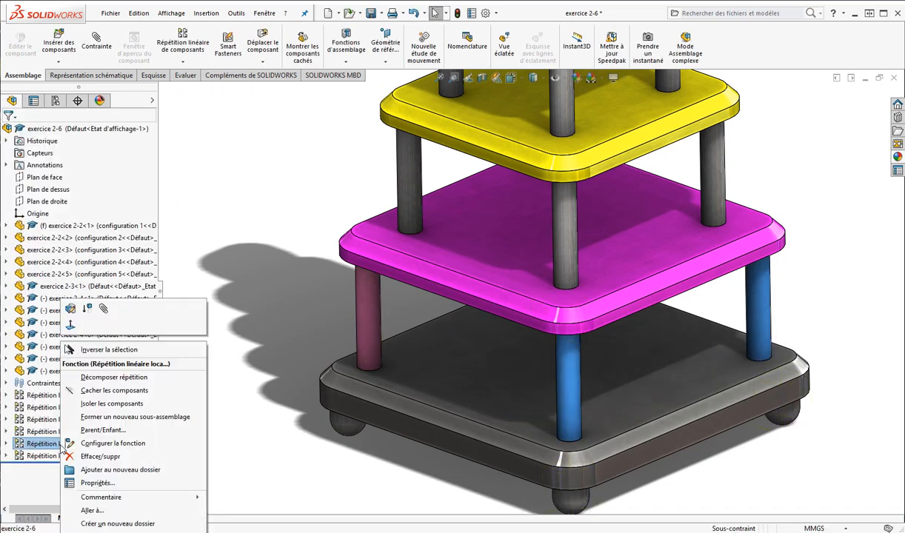
pyautogui.click(87, 308)
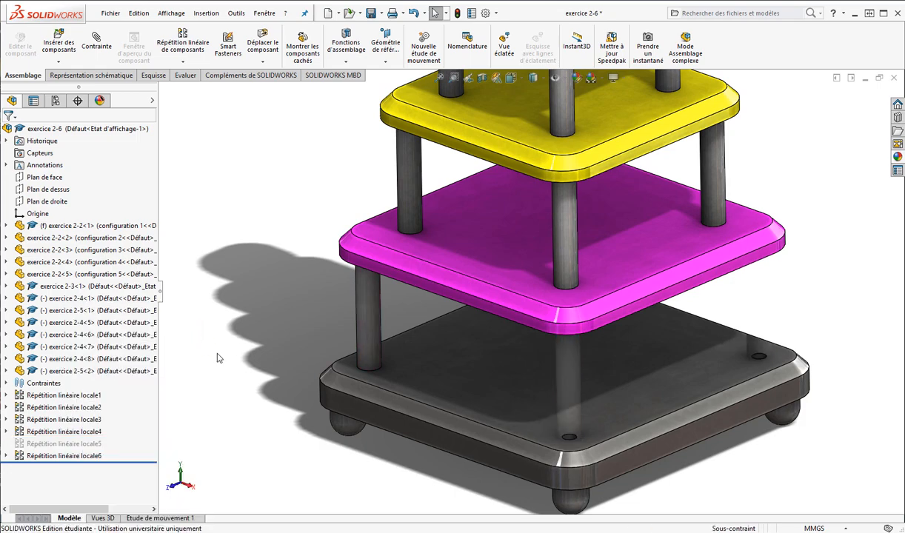
pyautogui.moveTo(277, 323); pyautogui.dragTo(263, 297, button='middle')
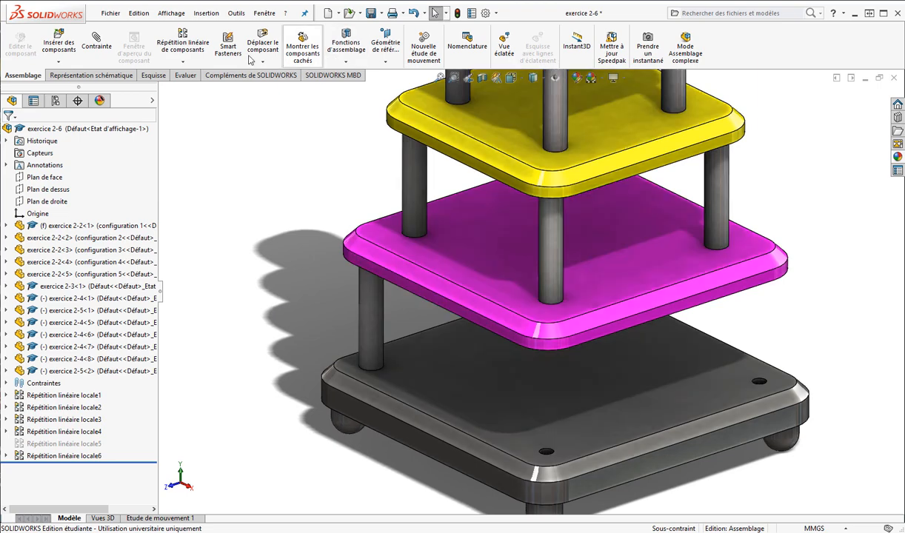
# Set up a linear component pattern of the remaining lower post along two perpendicular top edges of the grey base
pyautogui.click(183, 37)
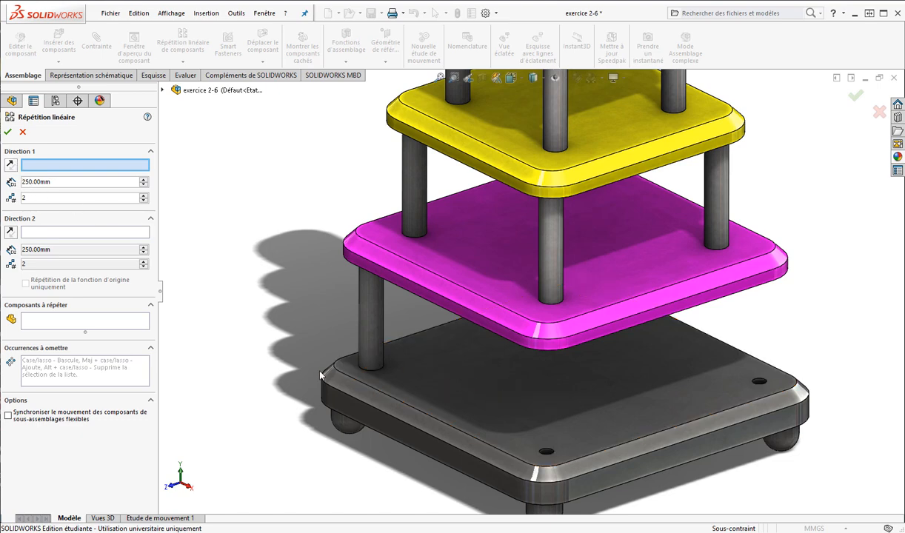
pyautogui.click(407, 340)
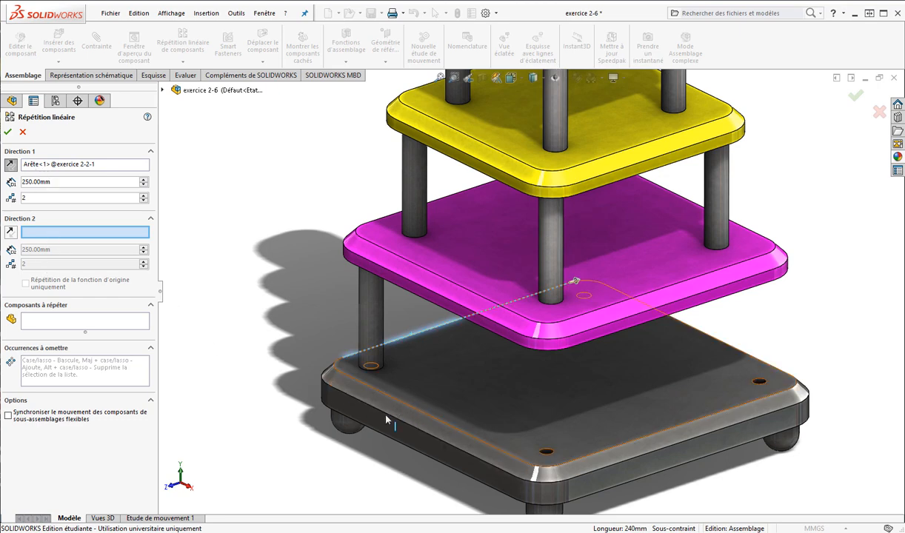
pyautogui.click(402, 406)
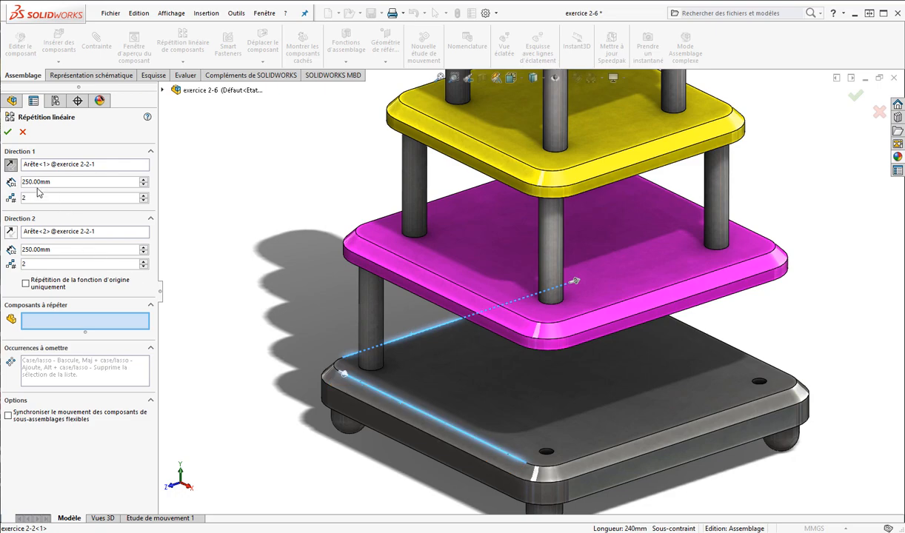
pyautogui.scroll(2, 356, 314)
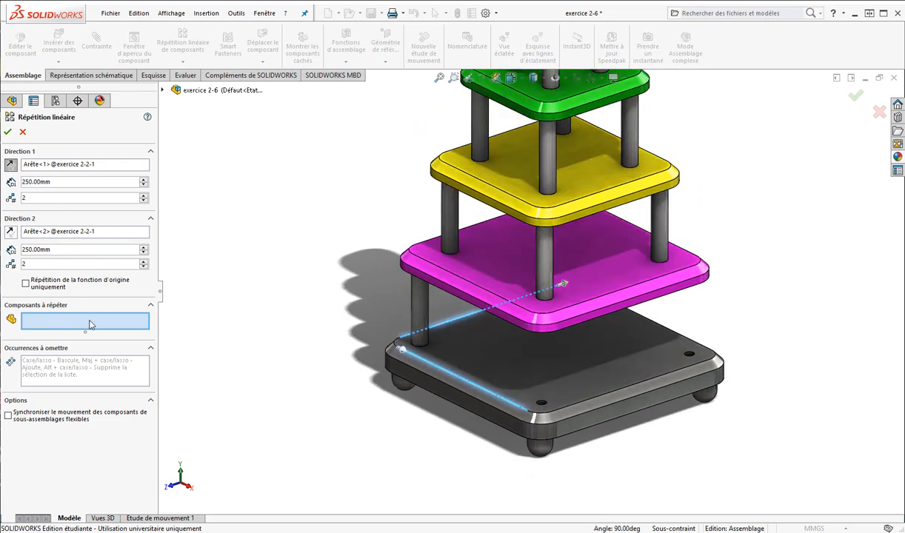
pyautogui.click(422, 305)
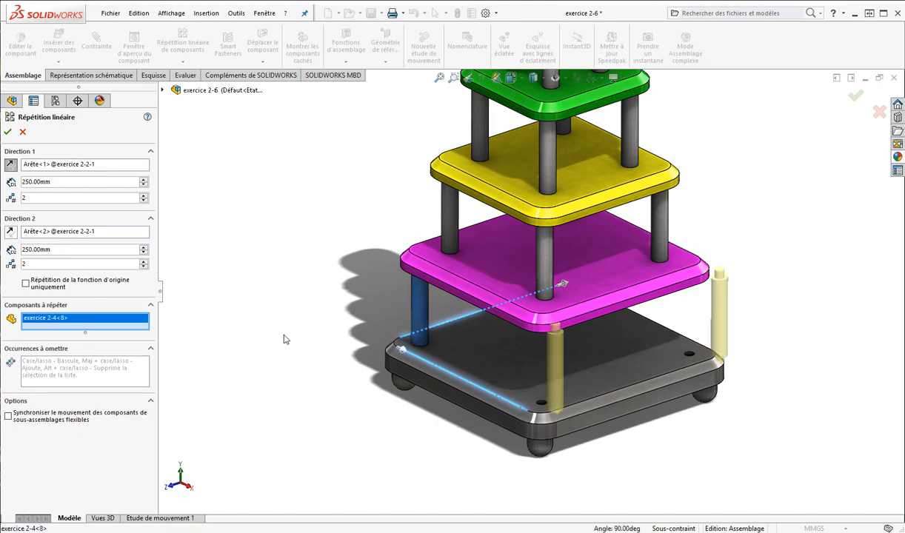
pyautogui.scroll(-2, 582, 374)
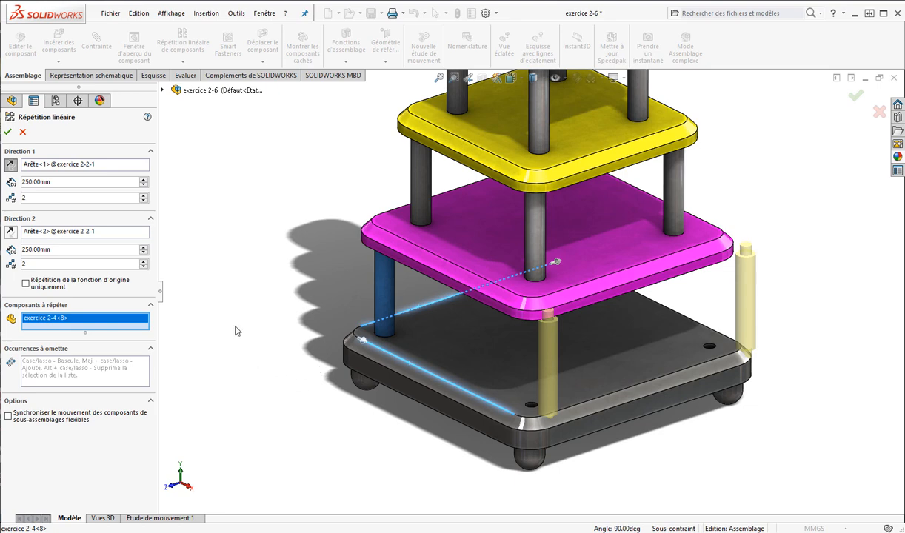
# Try post pattern spacings of 230 mm in direction 1 and 220 mm in direction 2
pyautogui.click(143, 185)
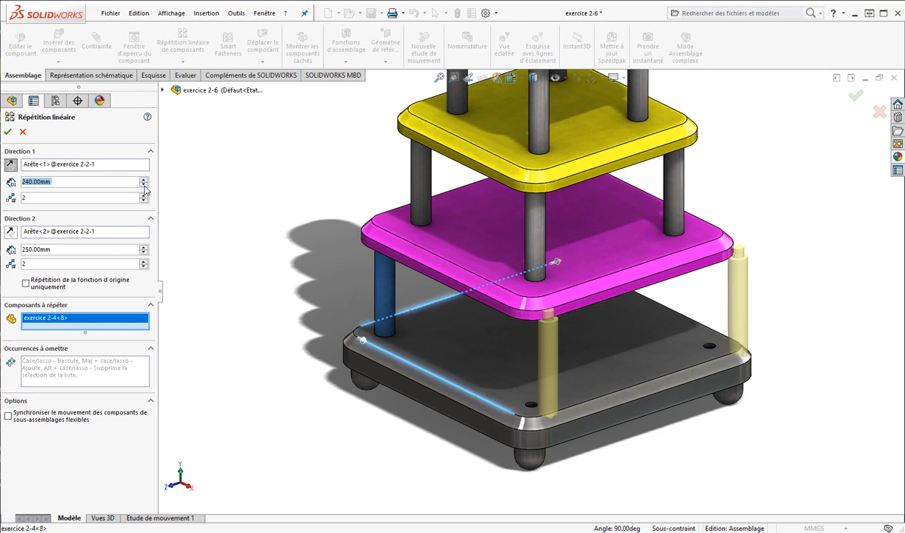
pyautogui.click(144, 185)
pyautogui.click(144, 185)
pyautogui.click(144, 185)
pyautogui.click(144, 185)
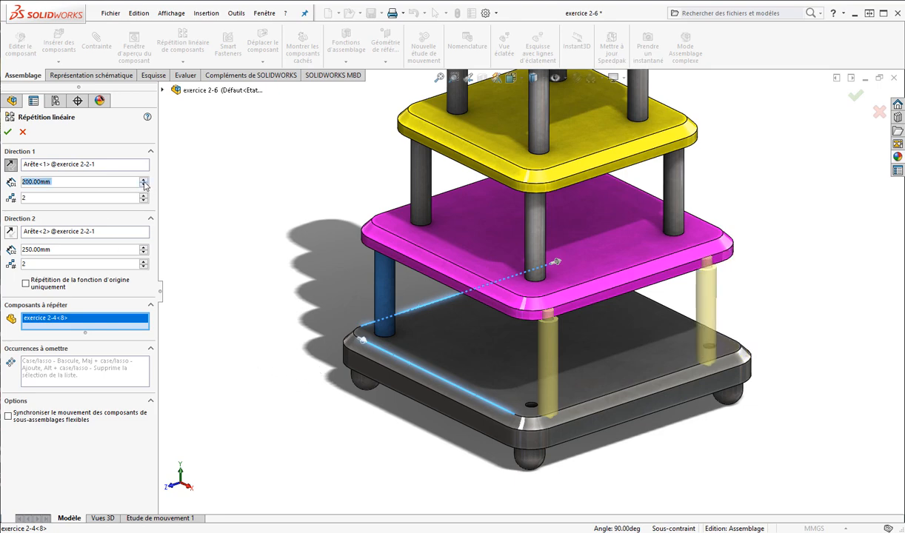
pyautogui.click(143, 180)
pyautogui.click(143, 180)
pyautogui.click(143, 180)
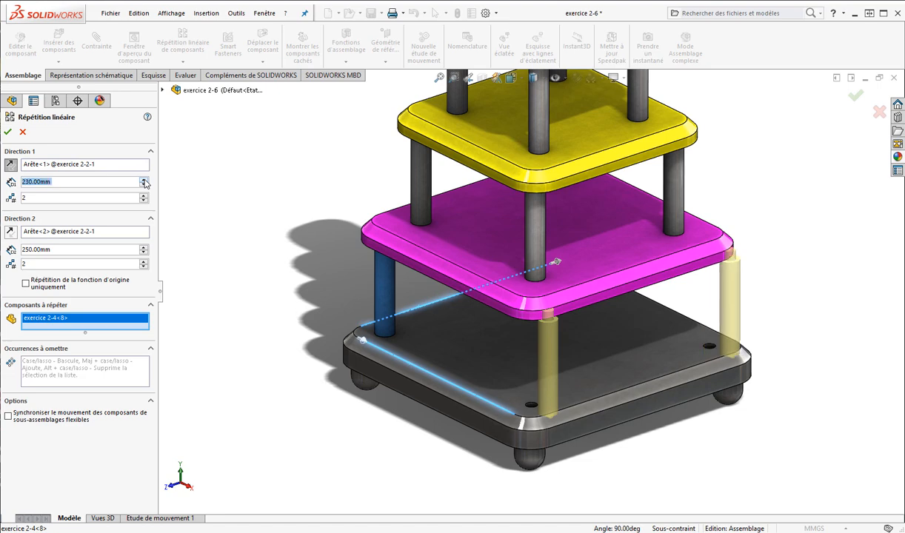
pyautogui.click(144, 254)
pyautogui.click(145, 254)
pyautogui.click(145, 254)
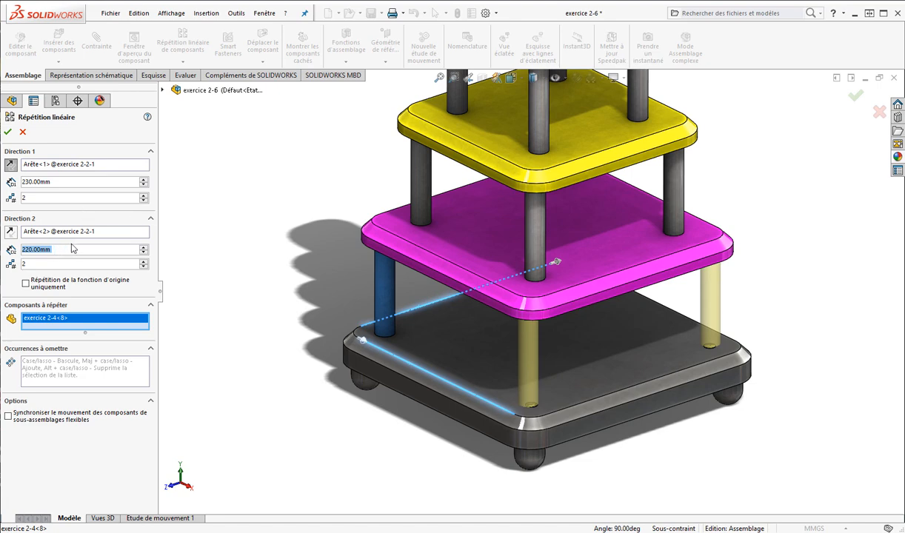
# Set the post pattern spacing to 225 mm in both directions and create the pattern
pyautogui.write('225')
pyautogui.moveTo(70, 183); pyautogui.dragTo(15, 177)
pyautogui.write('225')
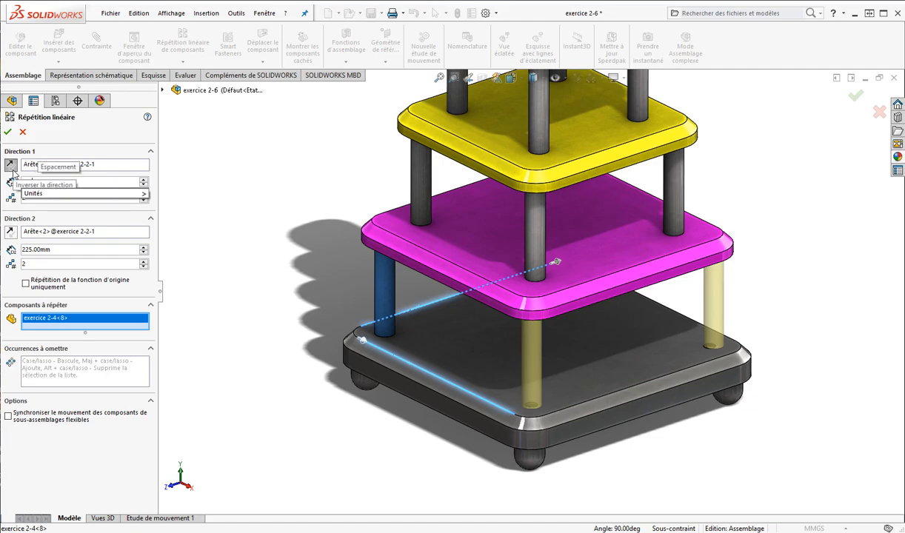
pyautogui.press('Return')
pyautogui.scroll(-2, 776, 366)
pyautogui.moveTo(775, 367); pyautogui.dragTo(741, 392, button='middle')
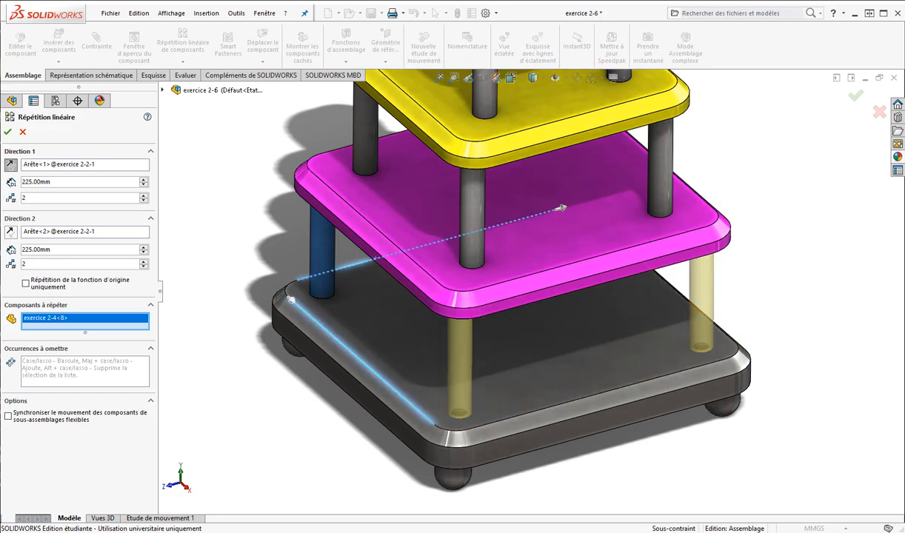
pyautogui.click(7, 132)
# Examine the lower posts and the whole tower from base to top with the recreated post pattern
pyautogui.press('z')
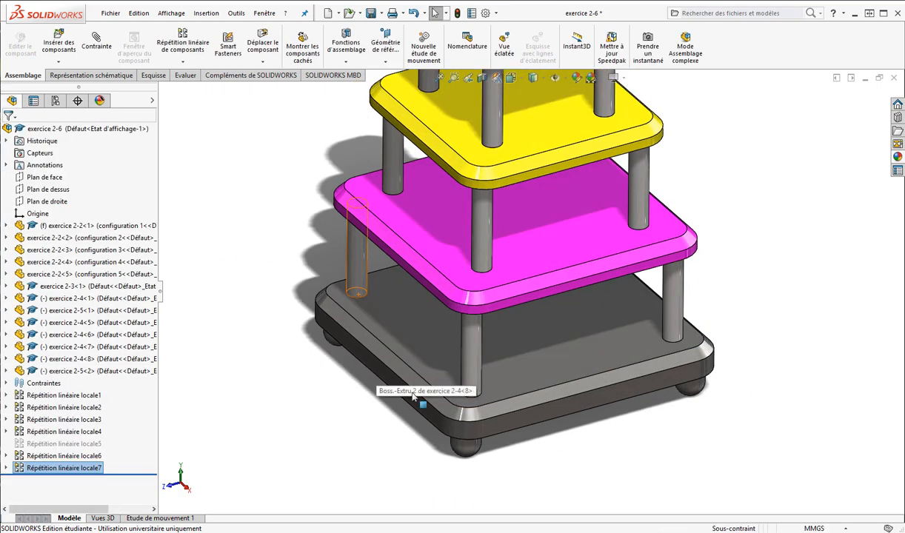
pyautogui.click(430, 348)
pyautogui.click(318, 352)
pyautogui.scroll(6, 482, 393)
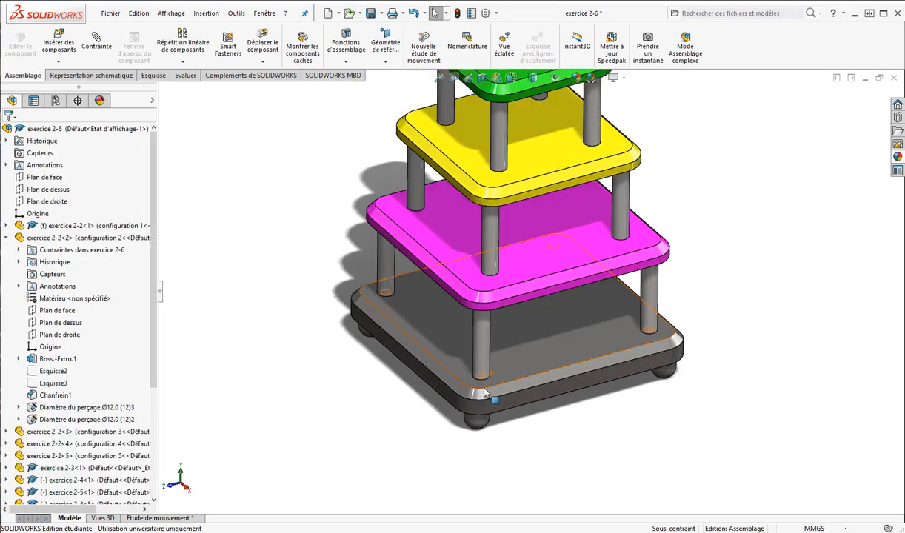
pyautogui.scroll(3, 550, 366)
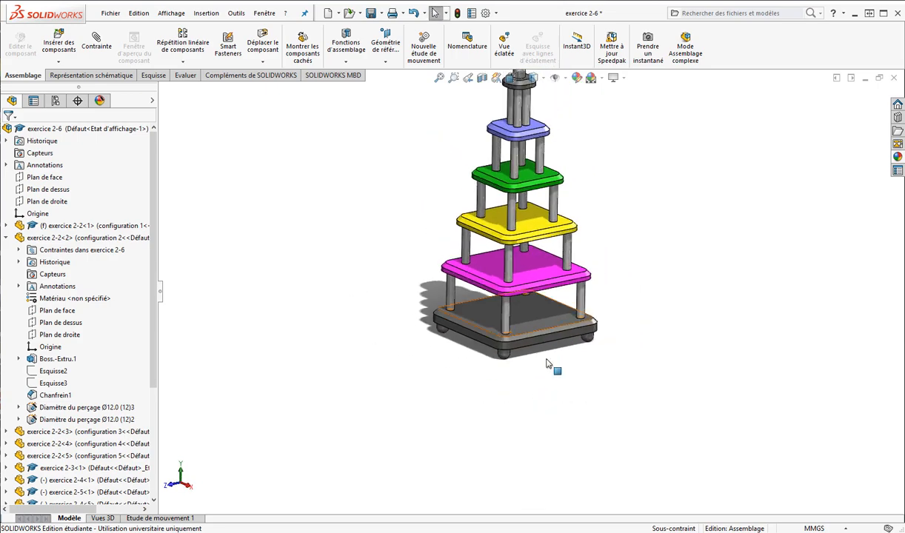
pyautogui.scroll(-5, 553, 216)
pyautogui.moveTo(554, 216); pyautogui.dragTo(556, 235, button='middle')
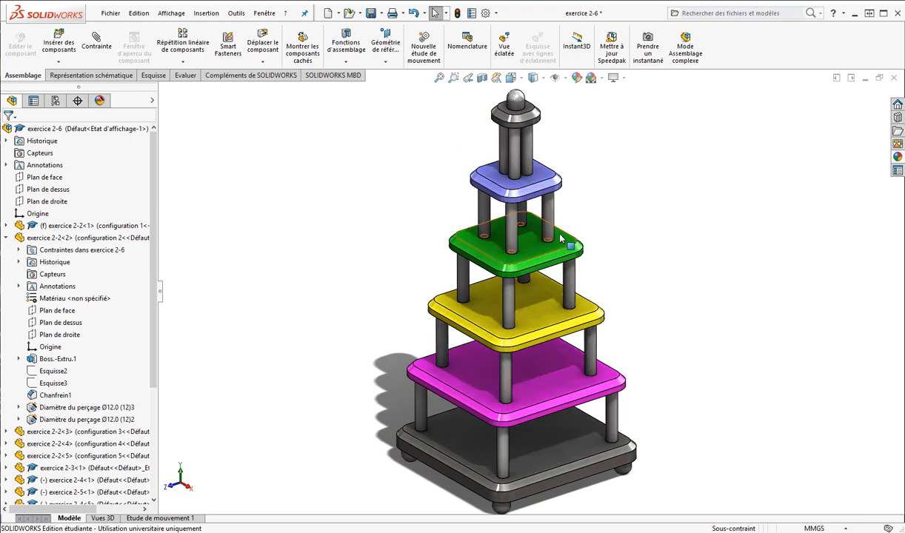
pyautogui.click(622, 78)
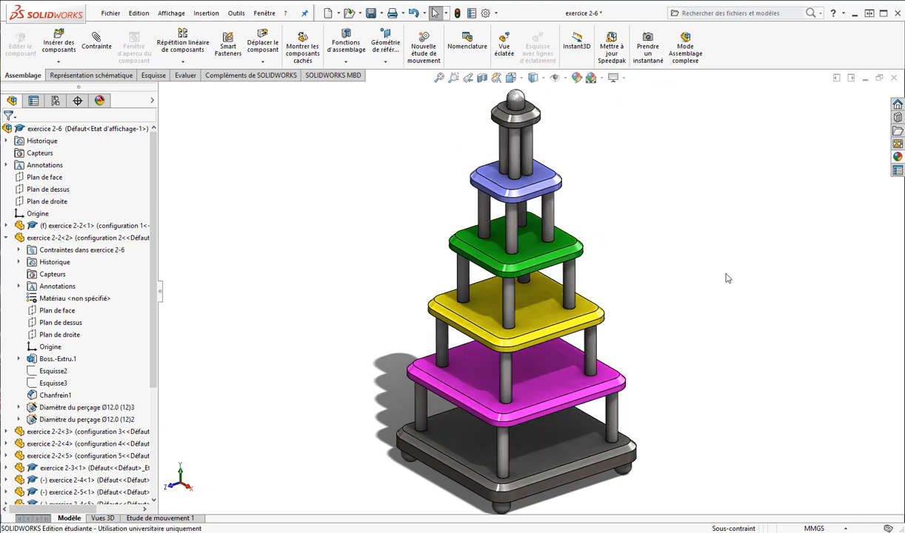
pyautogui.moveTo(728, 278)
pyautogui.mouseDown(button='middle')
pyautogui.moveTo(721, 260)
pyautogui.moveTo(722, 271)
pyautogui.mouseUp(button='middle')
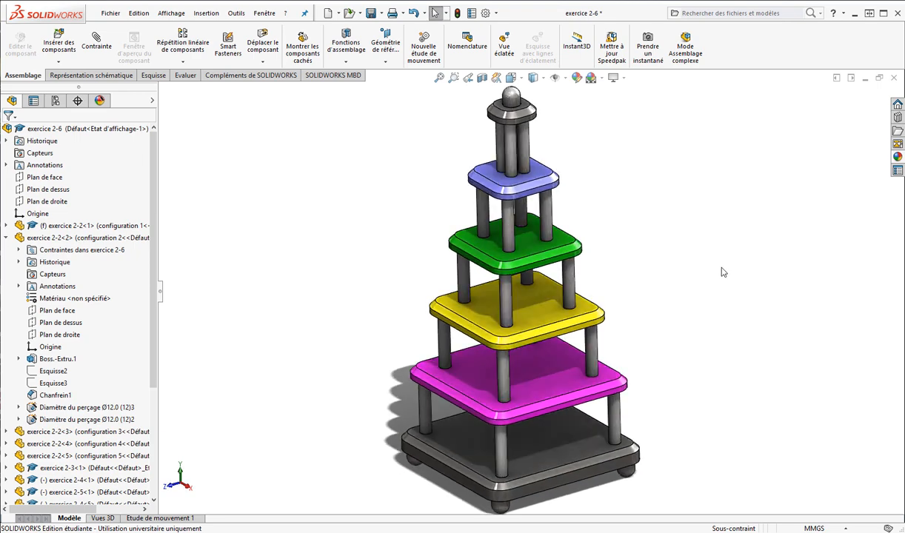